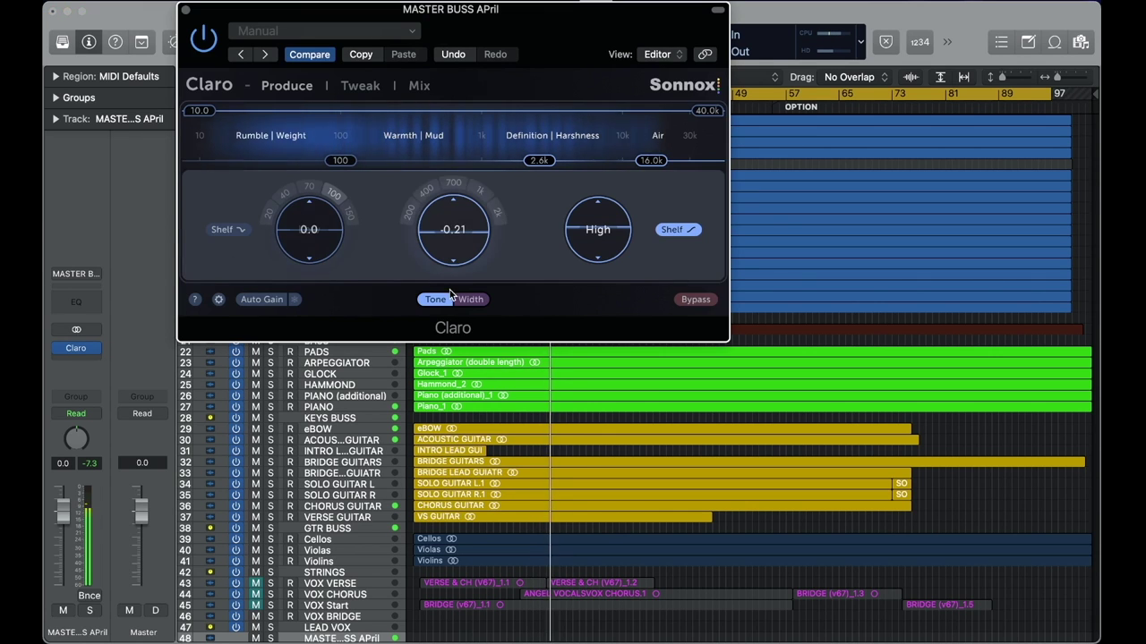
Switch Claro to Width mode, then look through the Tweak curve and the Mix page.
{"action": "left_click", "coordinate": [469, 300]}
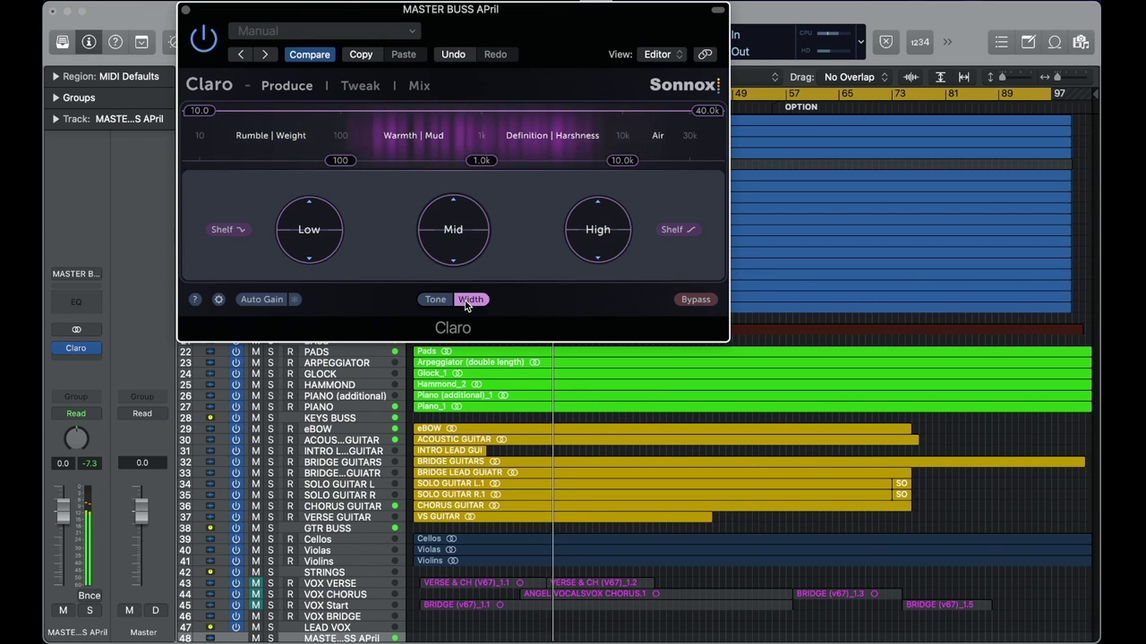
{"action": "left_click", "coordinate": [359, 86]}
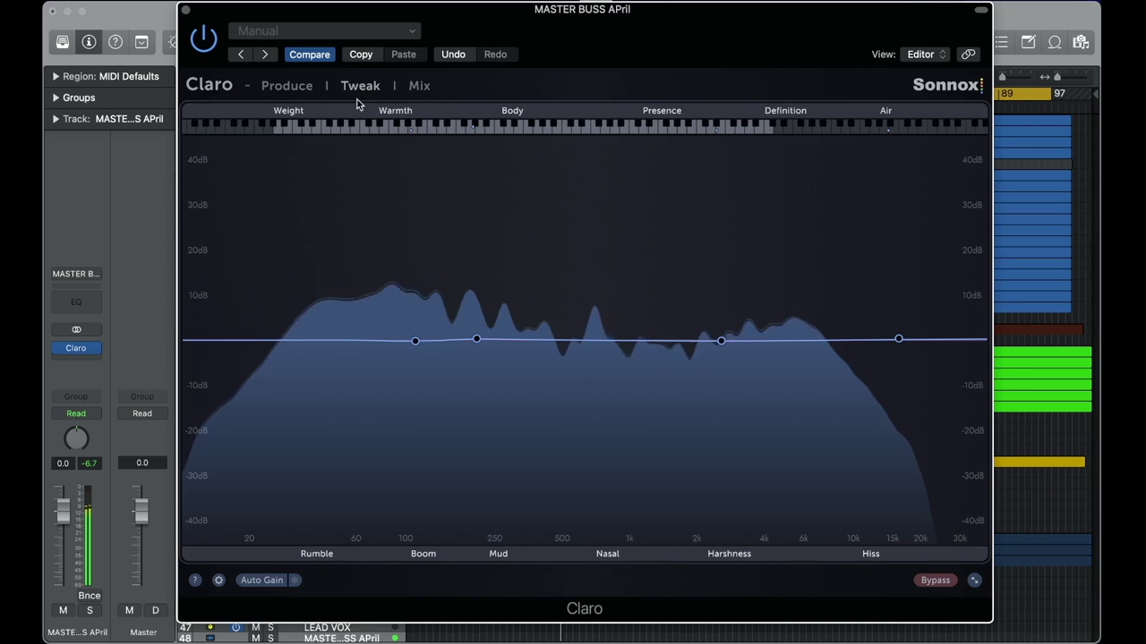
{"action": "left_click", "coordinate": [420, 87]}
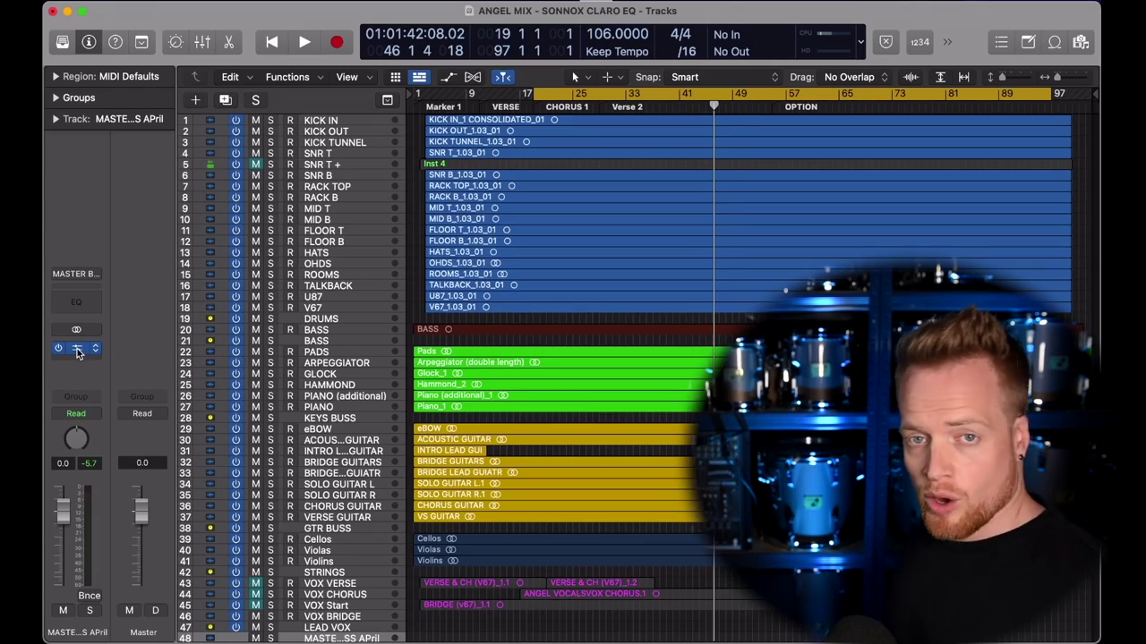
Reopen Claro on the master buss, boost the Low band to about 0.9 and cut the Mid band.
{"action": "left_click", "coordinate": [77, 353]}
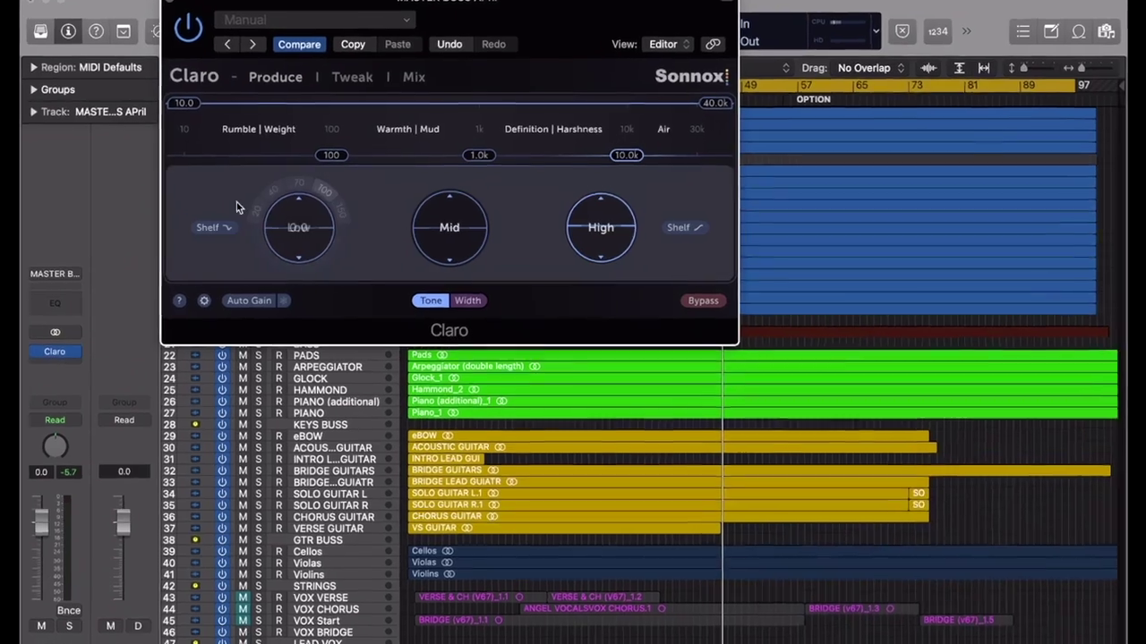
{"action": "left_click_drag", "start_coordinate": [268, 215], "coordinate": [268, 182]}
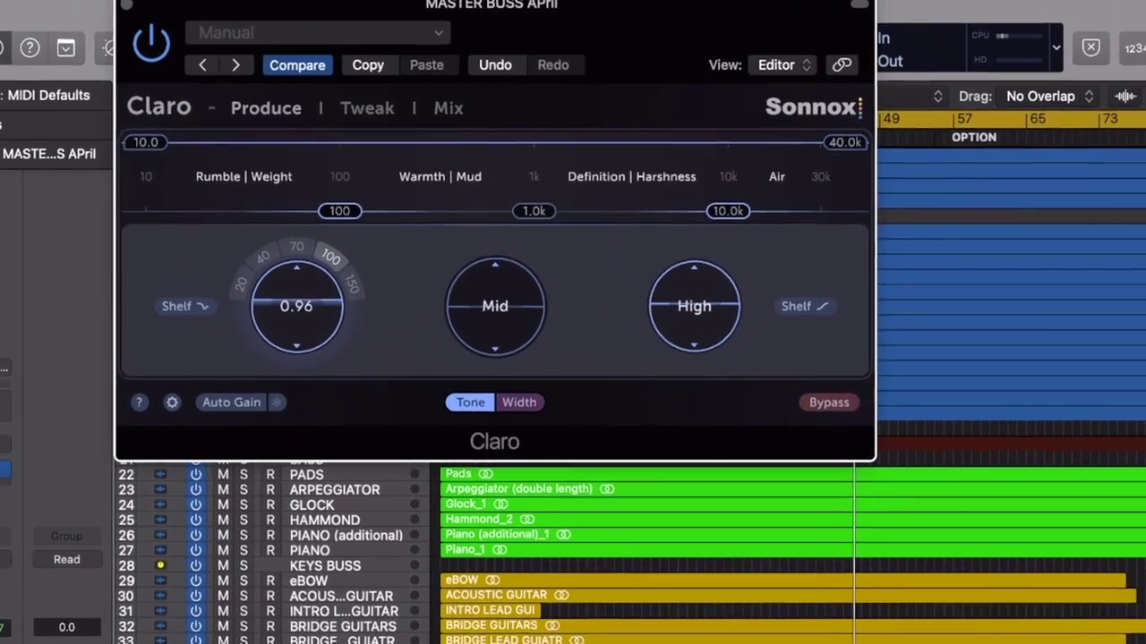
{"action": "mouse_move", "coordinate": [296, 306]}
{"action": "left_mouse_down"}
{"action": "mouse_move", "coordinate": [296, 273]}
{"action": "mouse_move", "coordinate": [302, 316]}
{"action": "left_mouse_up"}
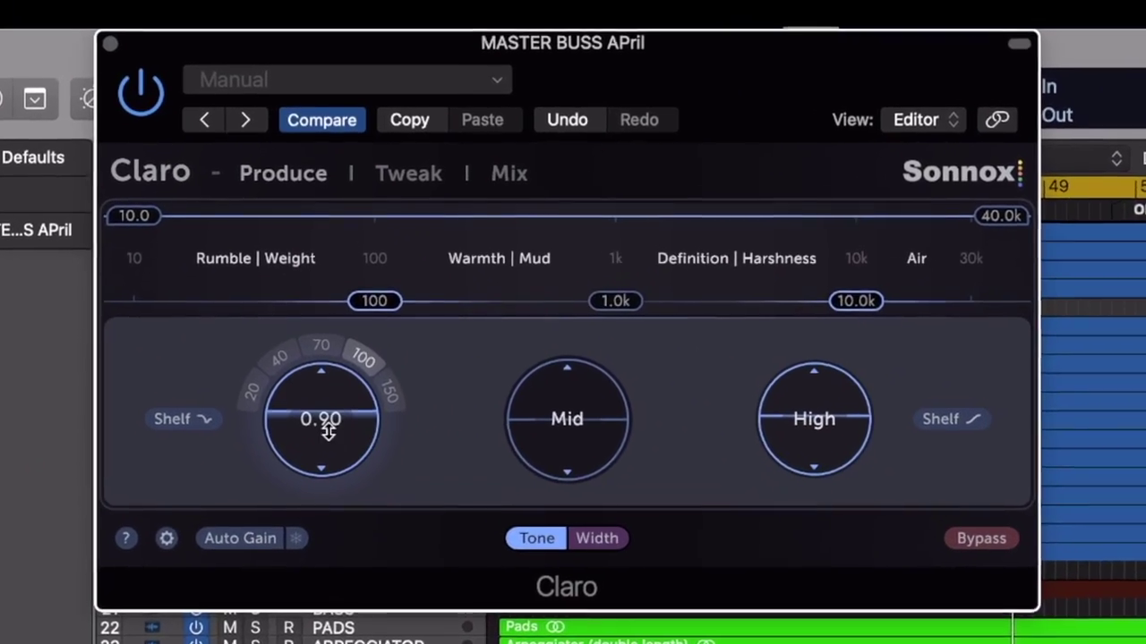
{"action": "left_click_drag", "start_coordinate": [567, 421], "coordinate": [567, 440]}
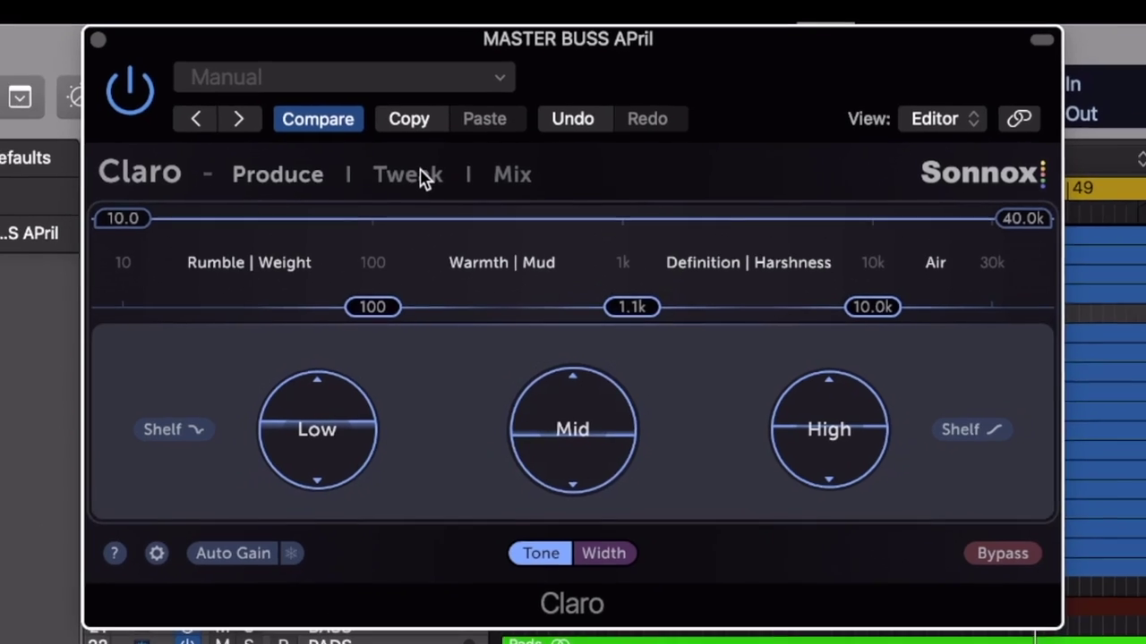
On the Tweak curve with playback running, adjust band 2 and view its filter shape and stereo options.
{"action": "left_click", "coordinate": [394, 160]}
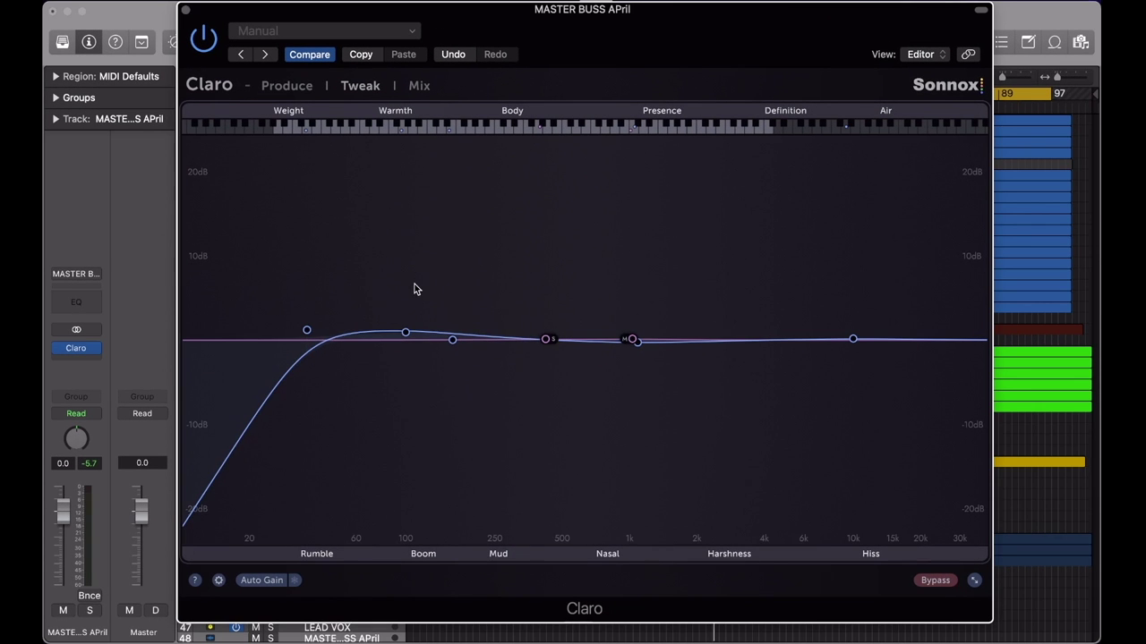
{"action": "key", "text": "space"}
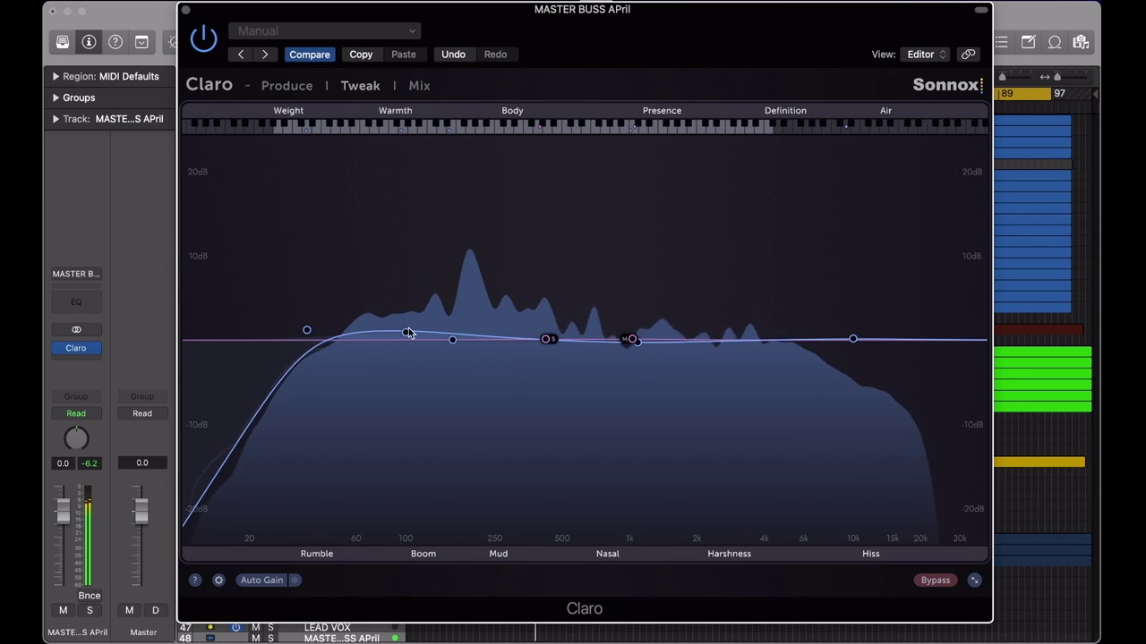
{"action": "left_click_drag", "start_coordinate": [406, 332], "coordinate": [363, 342]}
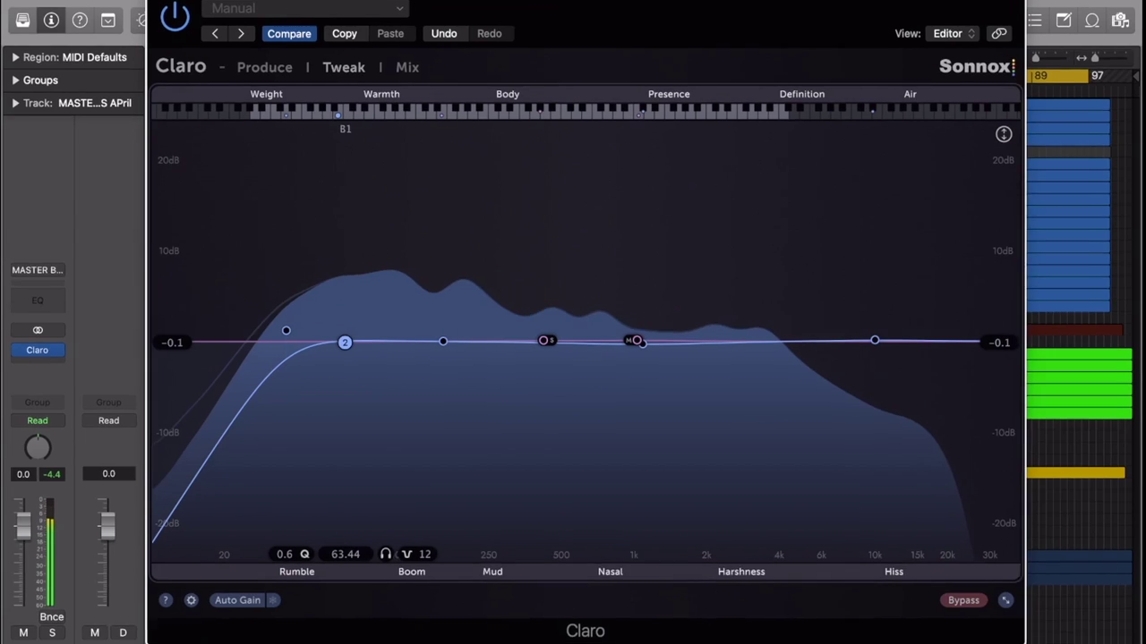
{"action": "left_click", "coordinate": [346, 316]}
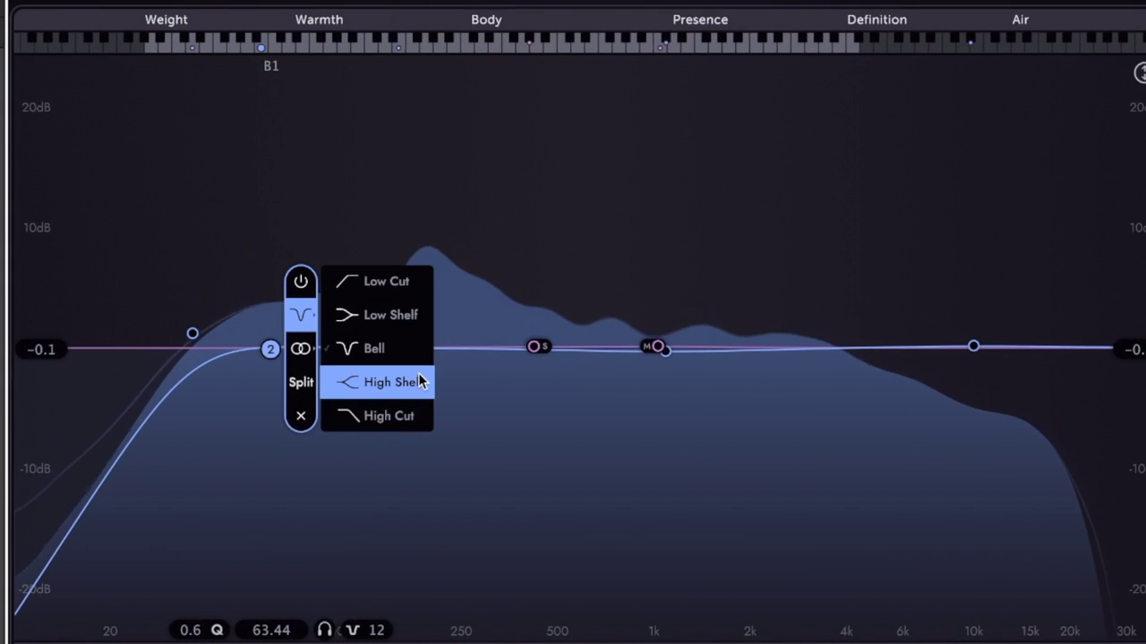
{"action": "left_click", "coordinate": [300, 349]}
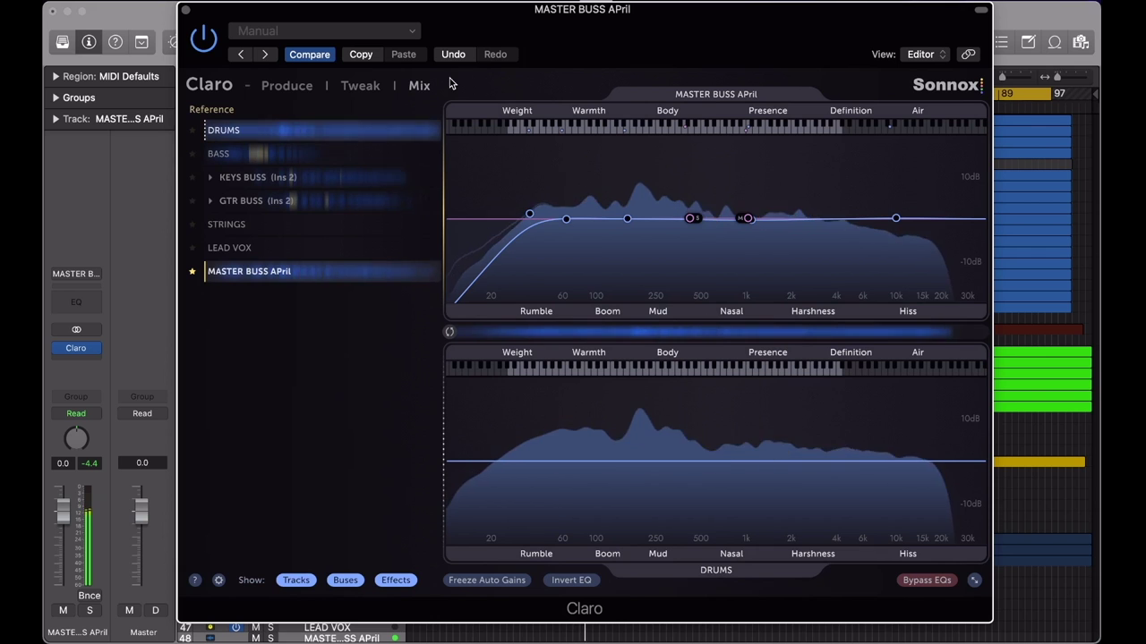
Add band 11 on the DRUMS EQ at 82.17 Hz, Q 1.0, gain 0.
{"action": "mouse_move", "coordinate": [565, 462]}
{"action": "left_mouse_down"}
{"action": "mouse_move", "coordinate": [565, 438]}
{"action": "mouse_move", "coordinate": [600, 438]}
{"action": "mouse_move", "coordinate": [583, 461]}
{"action": "left_mouse_up"}
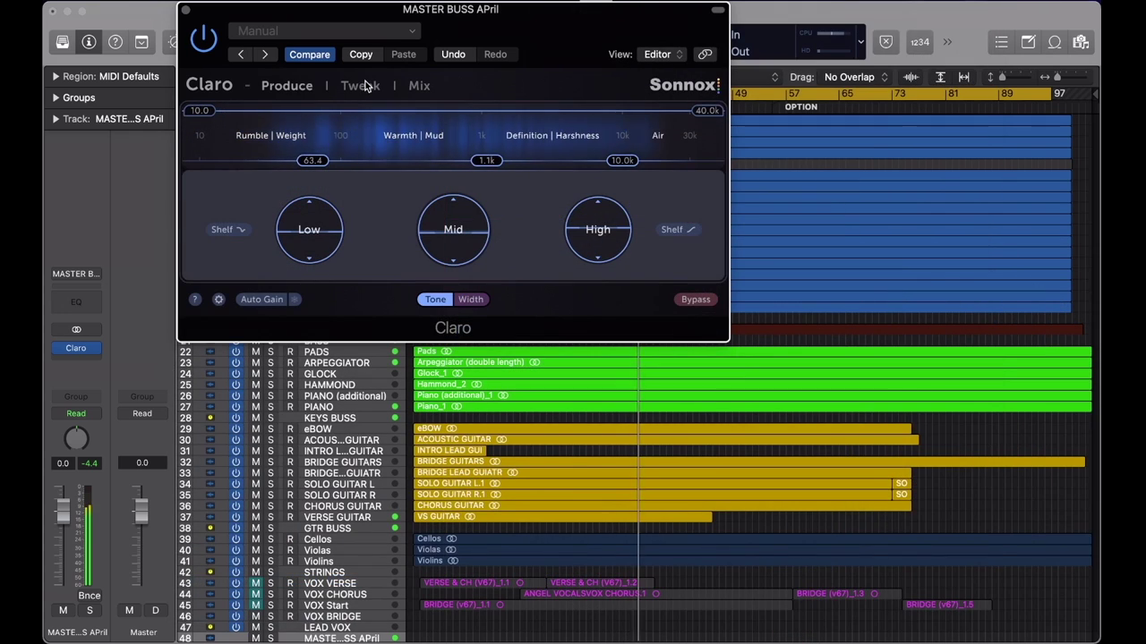
In Tweak view, boost then reduce band 13 near 135 Hz and cut band 3 near 1.3 kHz.
{"action": "left_click", "coordinate": [362, 85]}
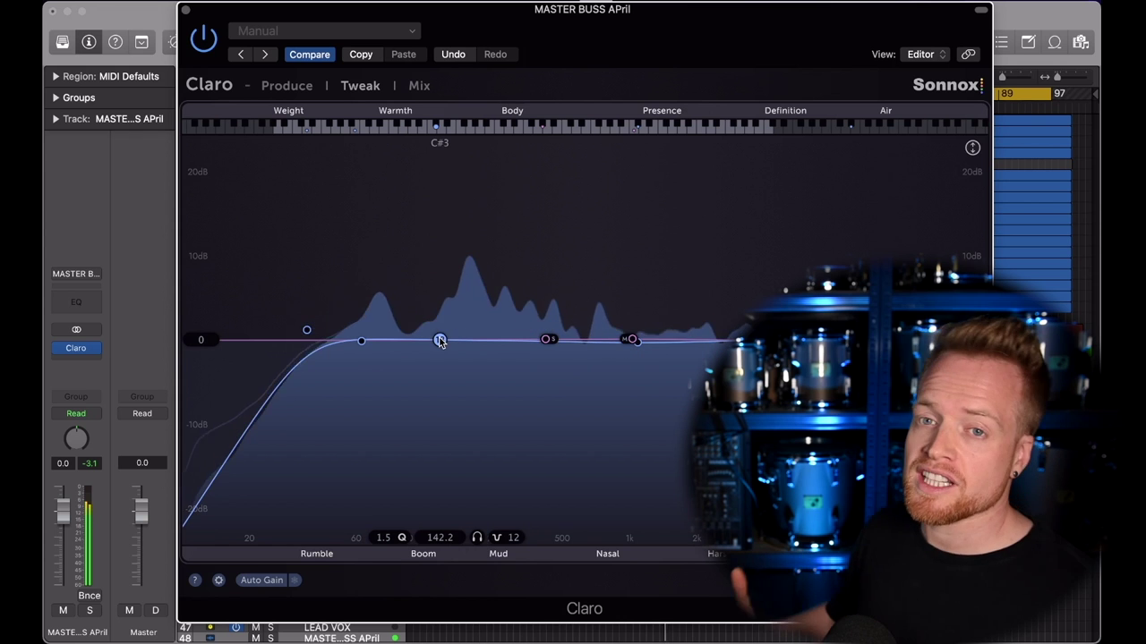
{"action": "left_click_drag", "start_coordinate": [440, 340], "coordinate": [440, 309]}
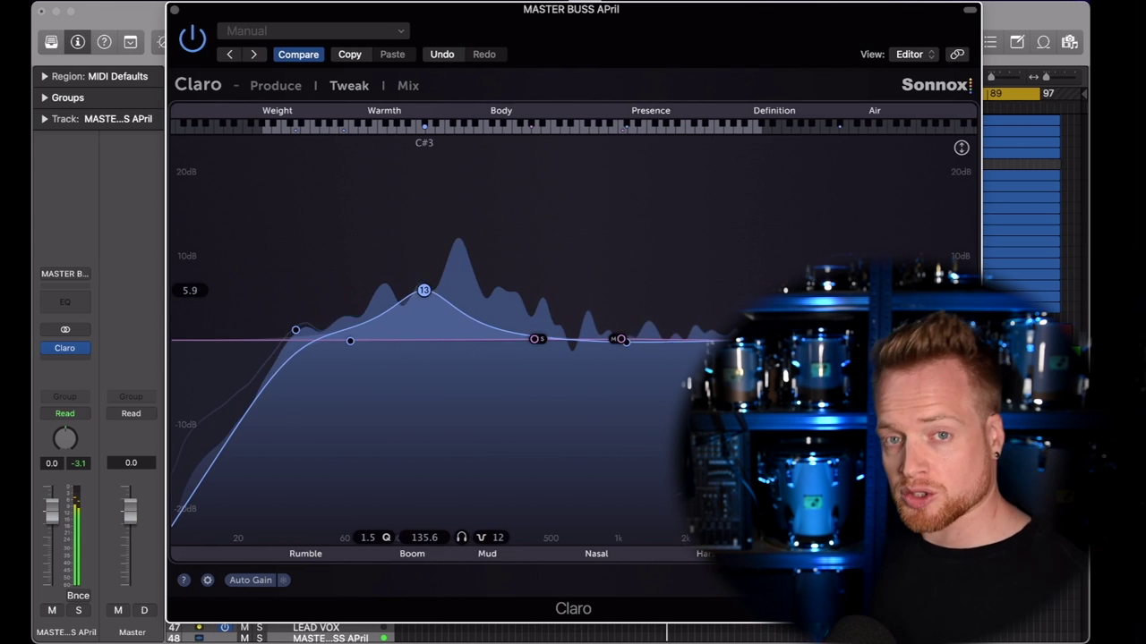
{"action": "left_click_drag", "start_coordinate": [427, 412], "coordinate": [424, 359]}
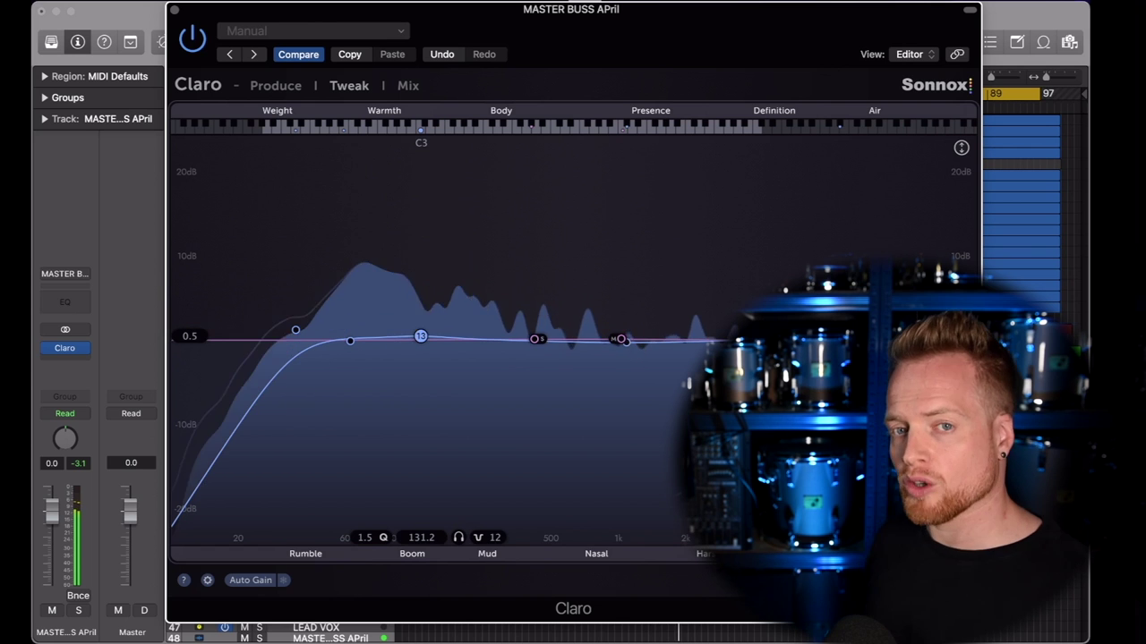
{"action": "left_click_drag", "start_coordinate": [641, 340], "coordinate": [674, 314]}
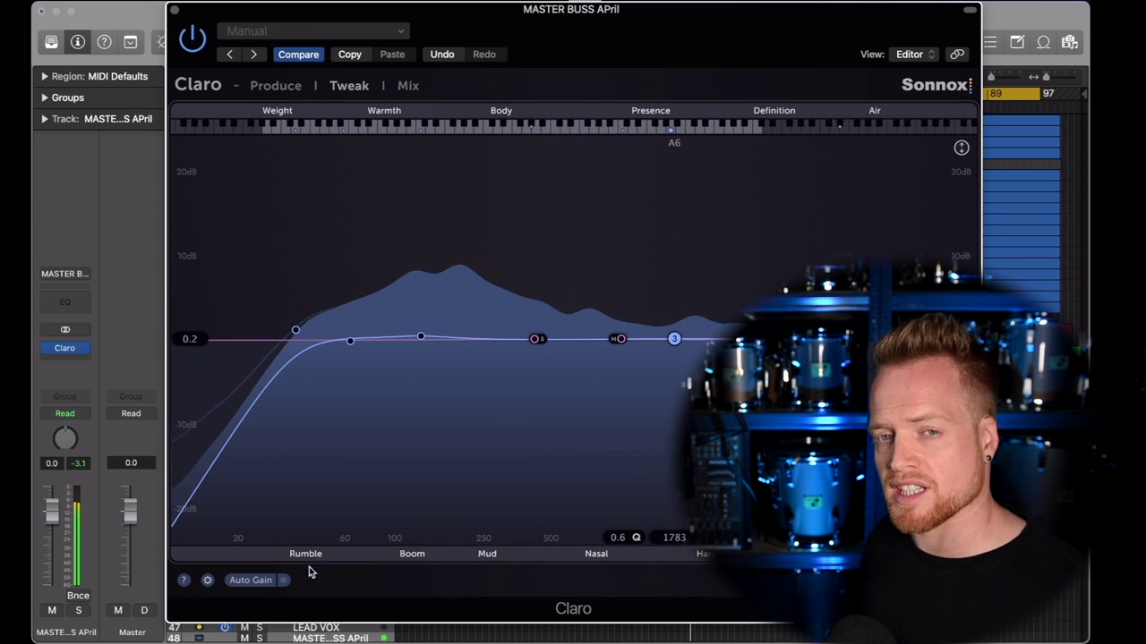
Toggle Auto Gain on and off, then move band 3 into a boost near 384 Hz.
{"action": "left_click", "coordinate": [264, 582]}
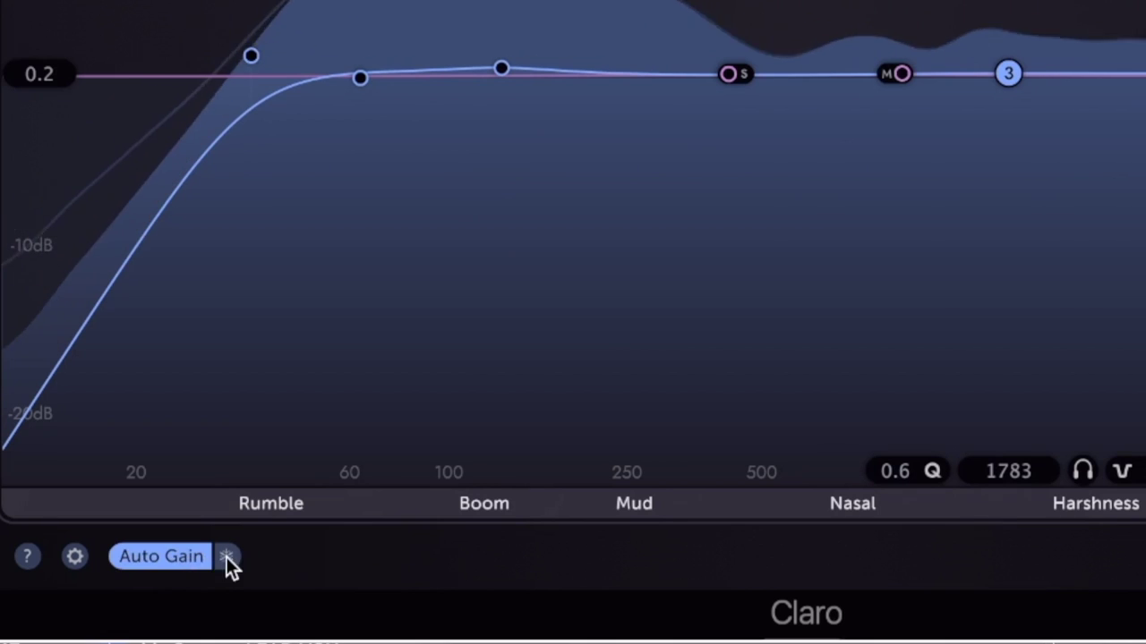
{"action": "left_click", "coordinate": [183, 556]}
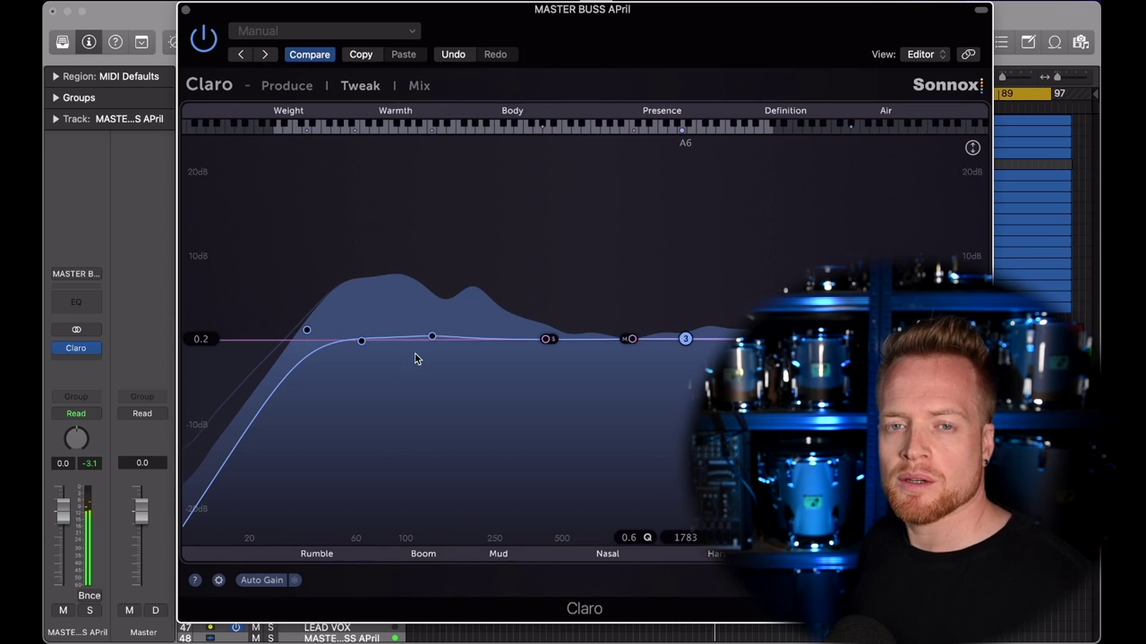
{"action": "left_click_drag", "start_coordinate": [415, 359], "coordinate": [707, 338]}
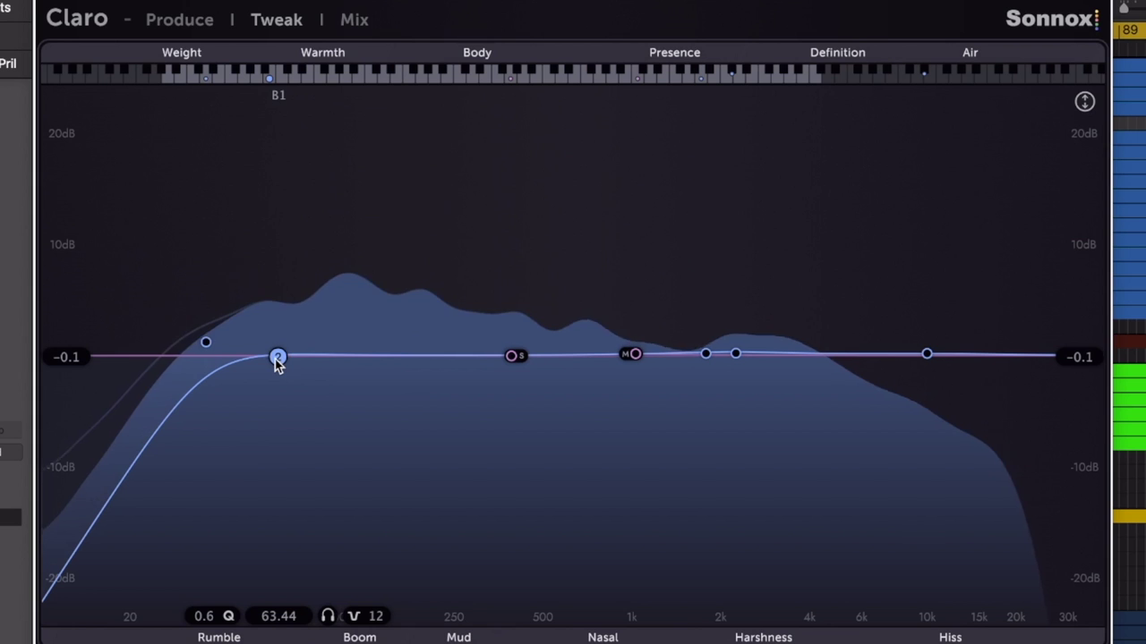
Set the side-only band near 392 Hz to process Mid, leaving band 14 at -0.1 gain.
{"action": "left_click", "coordinate": [360, 341]}
{"action": "left_click", "coordinate": [305, 356]}
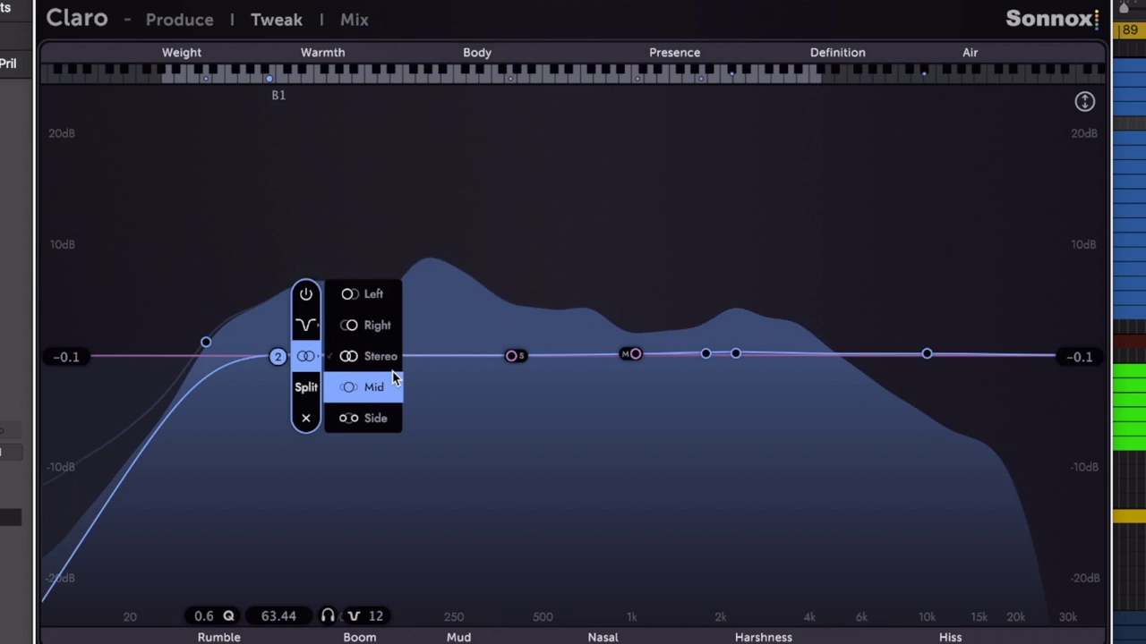
{"action": "left_click", "coordinate": [514, 356]}
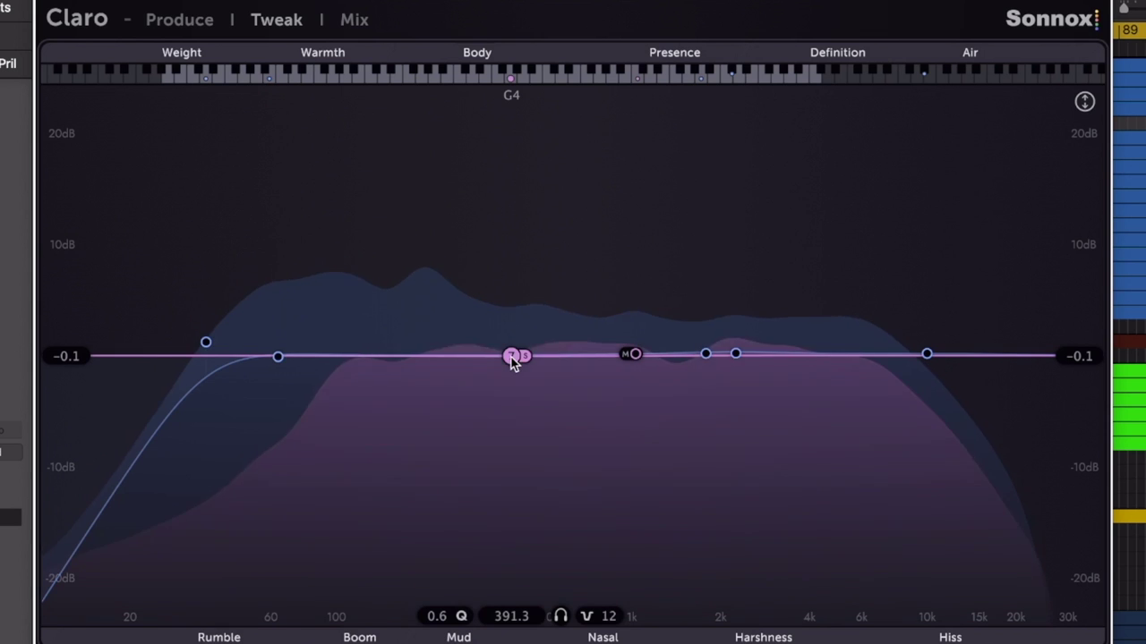
{"action": "left_click", "coordinate": [540, 386]}
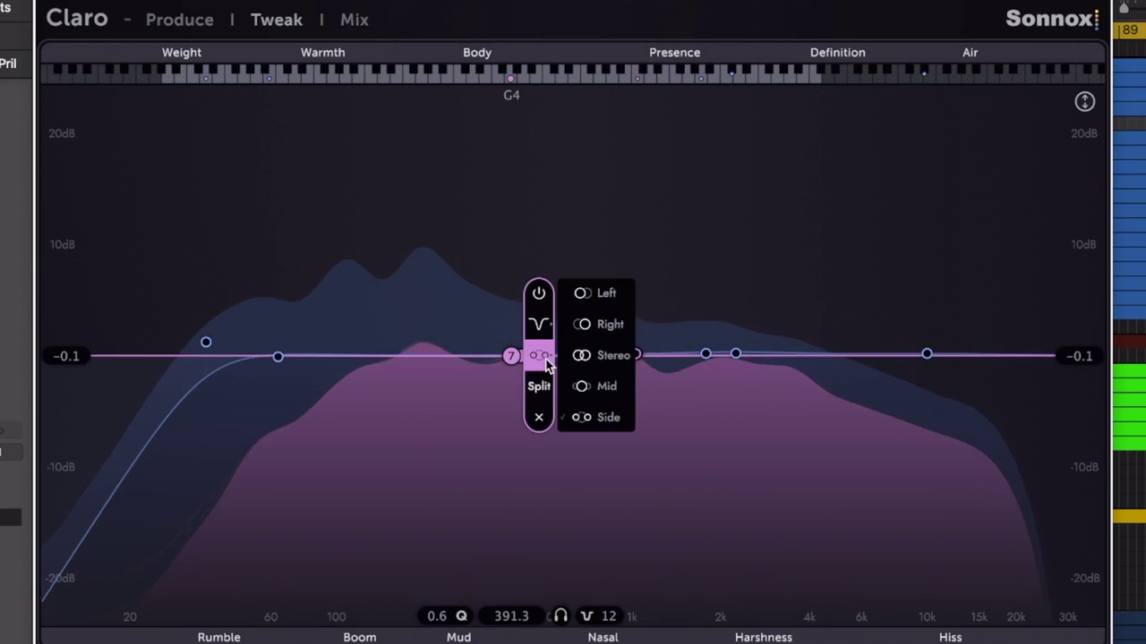
{"action": "left_click", "coordinate": [602, 384]}
{"action": "mouse_move", "coordinate": [508, 356]}
{"action": "left_mouse_down"}
{"action": "mouse_move", "coordinate": [504, 331]}
{"action": "mouse_move", "coordinate": [507, 356]}
{"action": "left_mouse_up"}
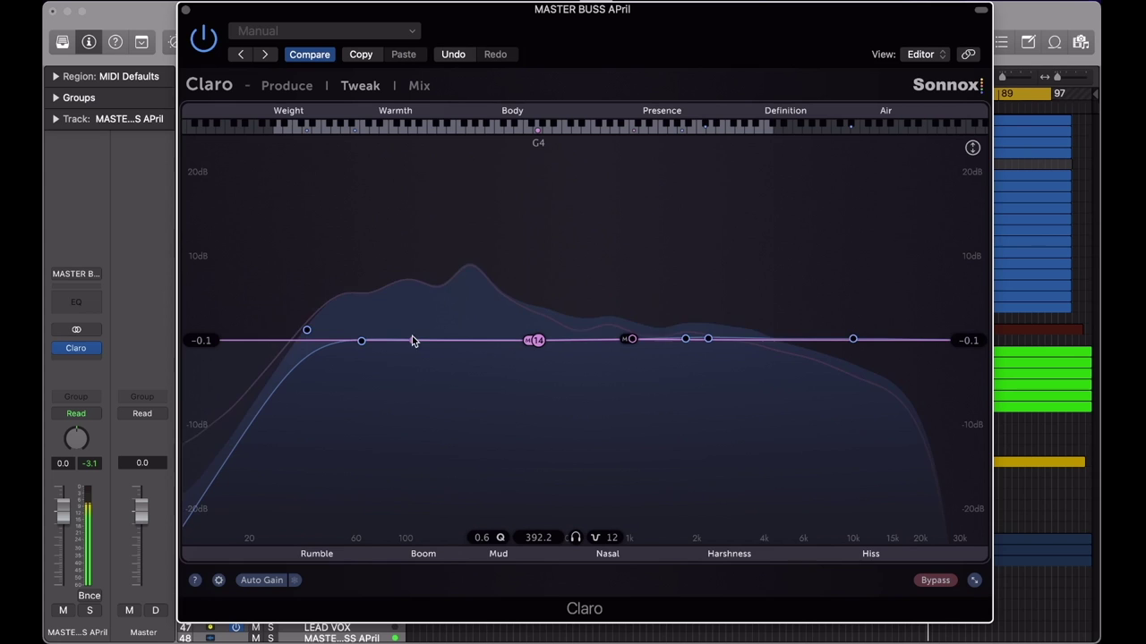
Load DRUMS on the top Mix display and BASS below, adding BASS band 11 at 90.01 Hz.
{"action": "left_click", "coordinate": [418, 86]}
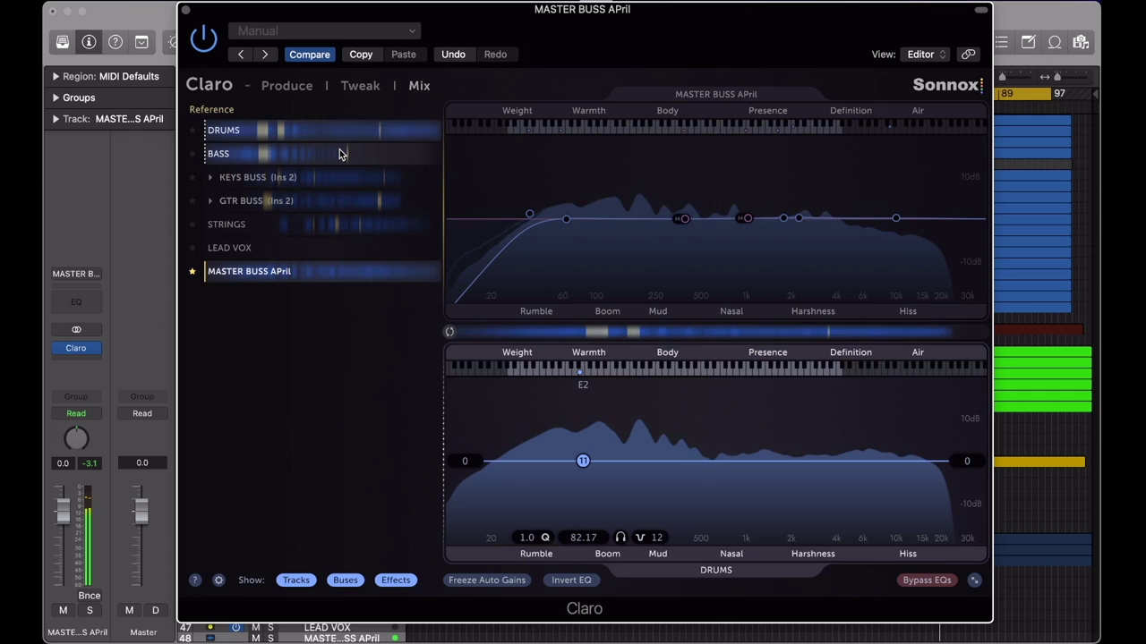
{"action": "left_click_drag", "start_coordinate": [342, 138], "coordinate": [587, 185]}
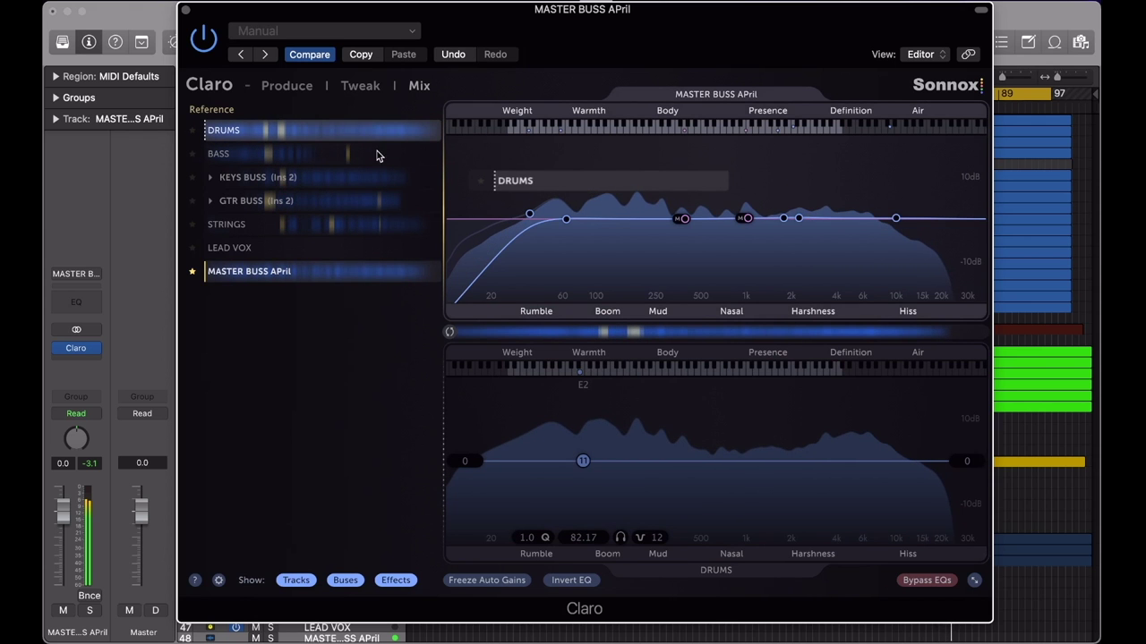
{"action": "mouse_move", "coordinate": [350, 150]}
{"action": "left_mouse_down"}
{"action": "mouse_move", "coordinate": [629, 404]}
{"action": "mouse_move", "coordinate": [667, 420]}
{"action": "left_mouse_up"}
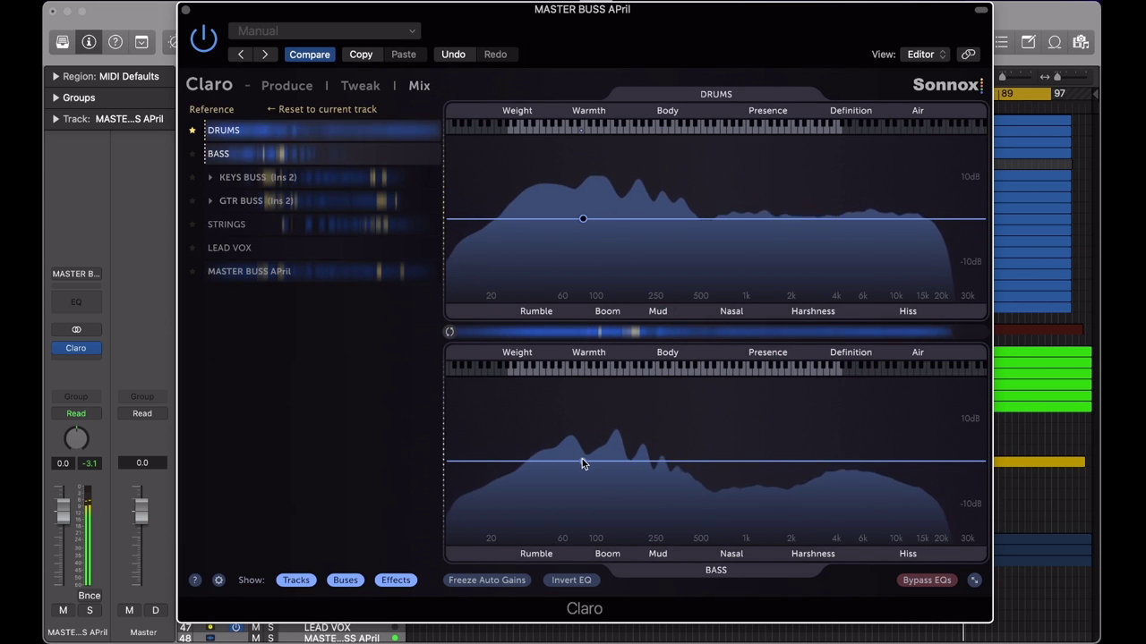
{"action": "mouse_move", "coordinate": [584, 461]}
{"action": "left_mouse_down"}
{"action": "mouse_move", "coordinate": [632, 459]}
{"action": "mouse_move", "coordinate": [588, 462]}
{"action": "left_mouse_up"}
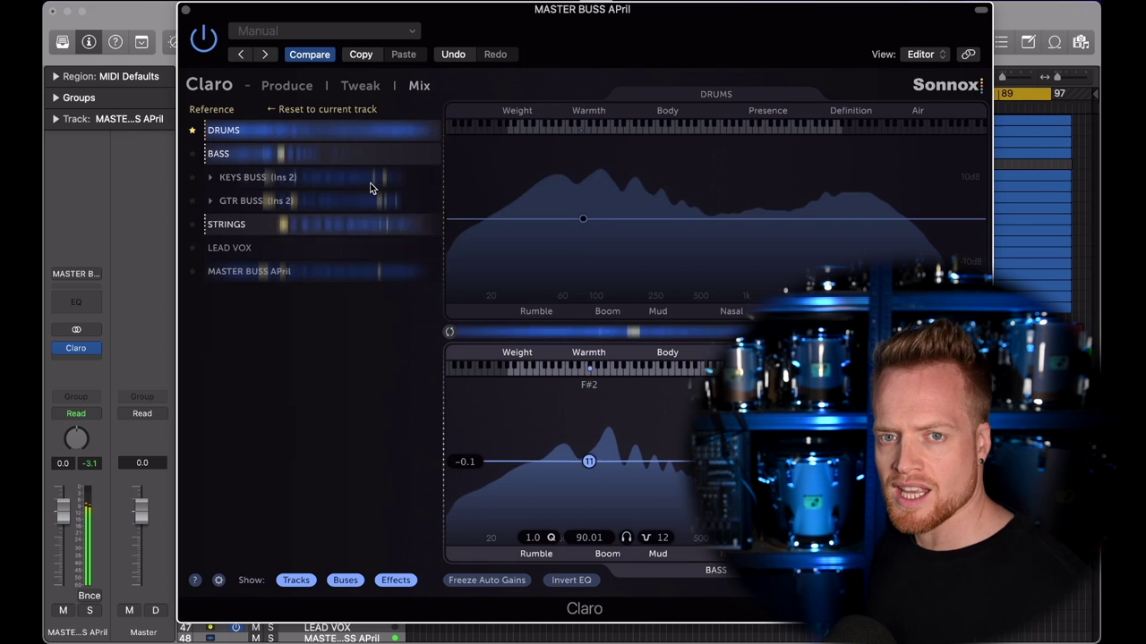
Show the Produce page with the master buss Low, Mid and High knobs in Tone mode.
{"action": "left_click", "coordinate": [281, 86]}
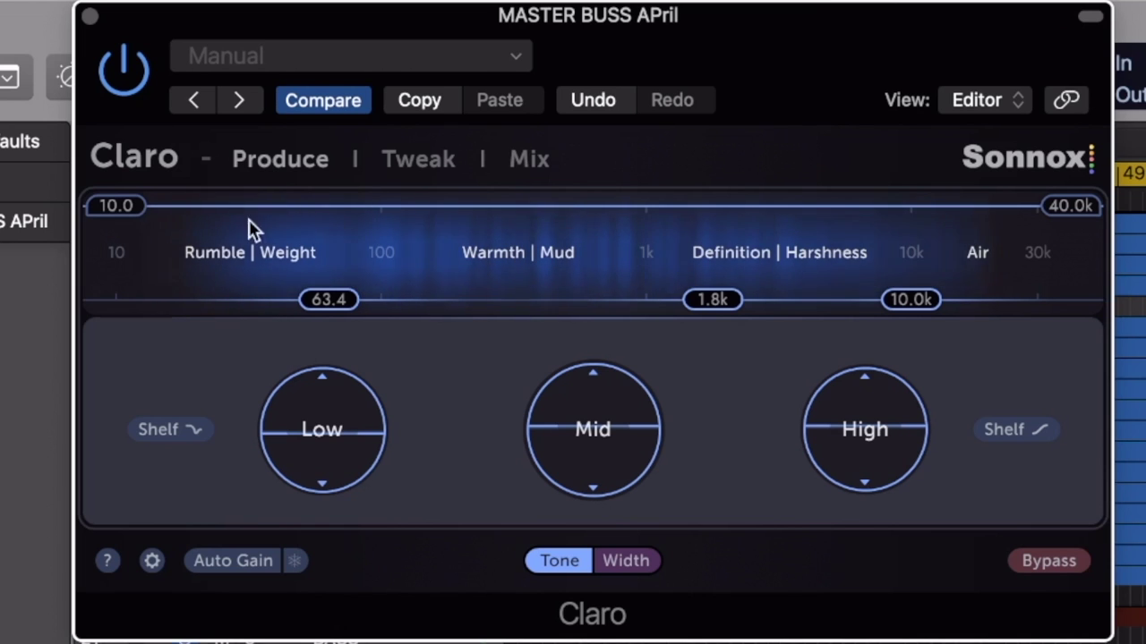
{"action": "mouse_move", "coordinate": [223, 365]}
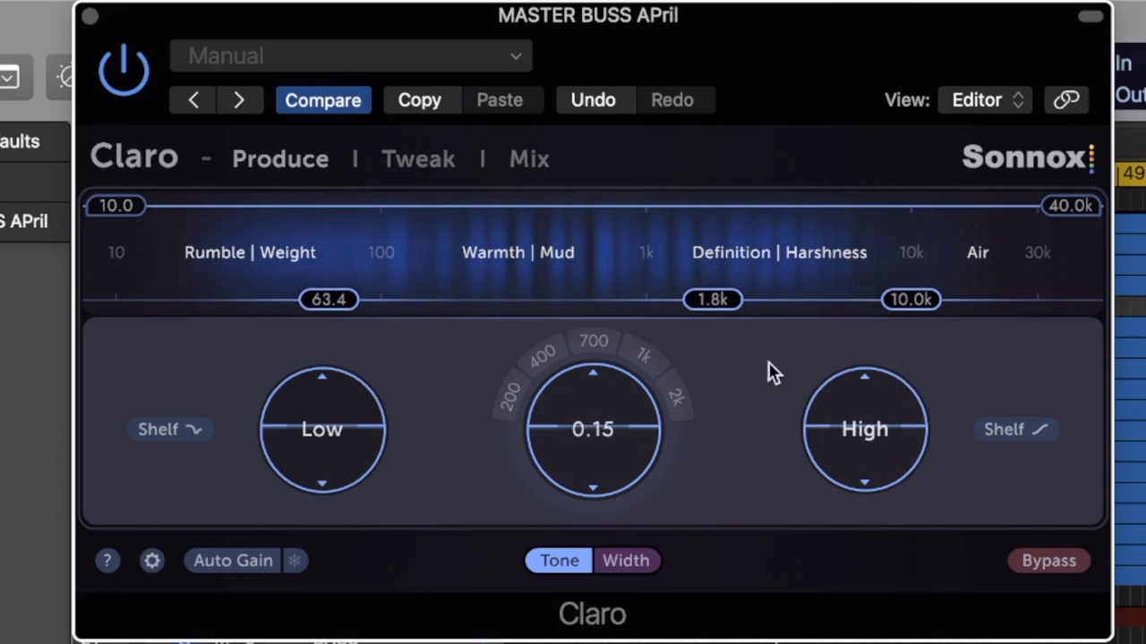
Lower the high band gain to 0.88 and switch both Low and High bands to shelves.
{"action": "mouse_move", "coordinate": [882, 431]}
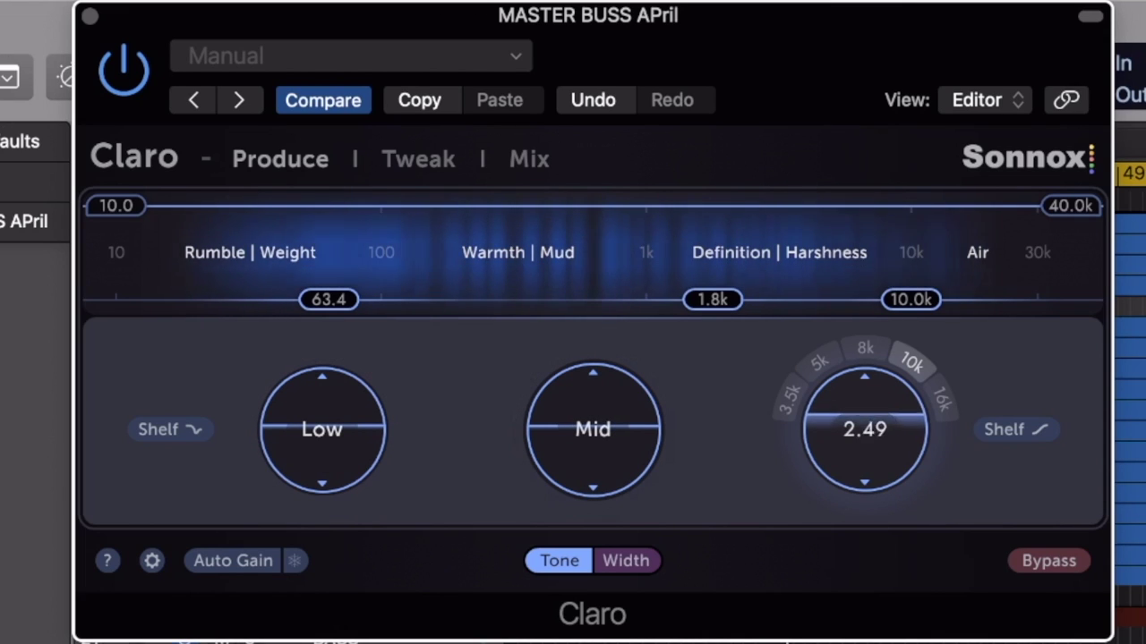
{"action": "left_click_drag", "start_coordinate": [865, 429], "coordinate": [877, 435]}
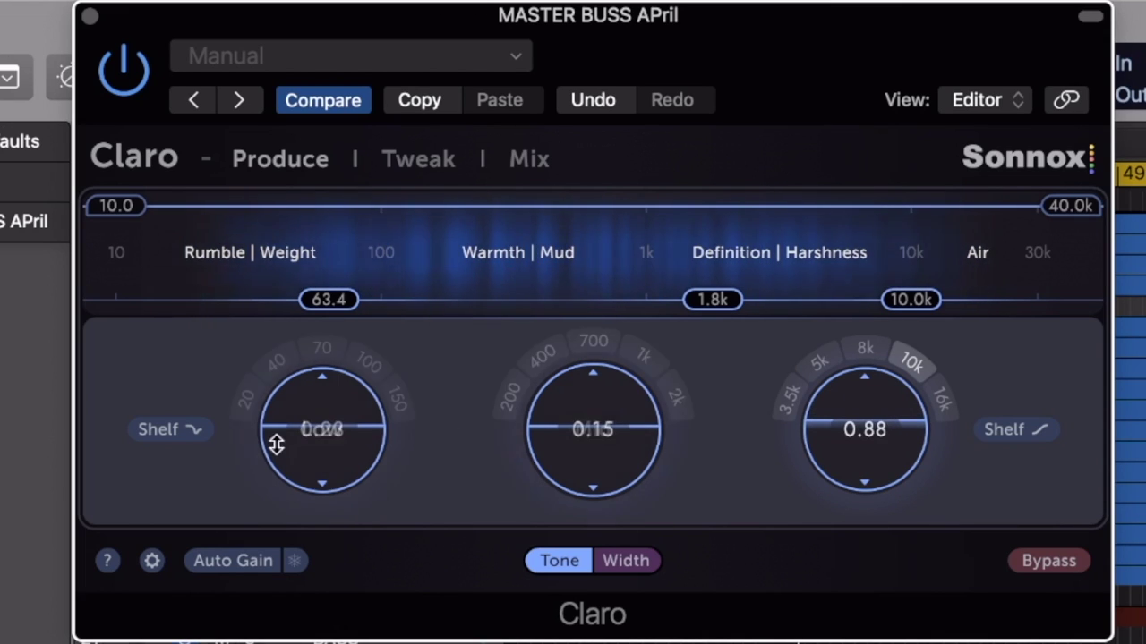
{"action": "left_click", "coordinate": [184, 434]}
{"action": "left_click", "coordinate": [1030, 434]}
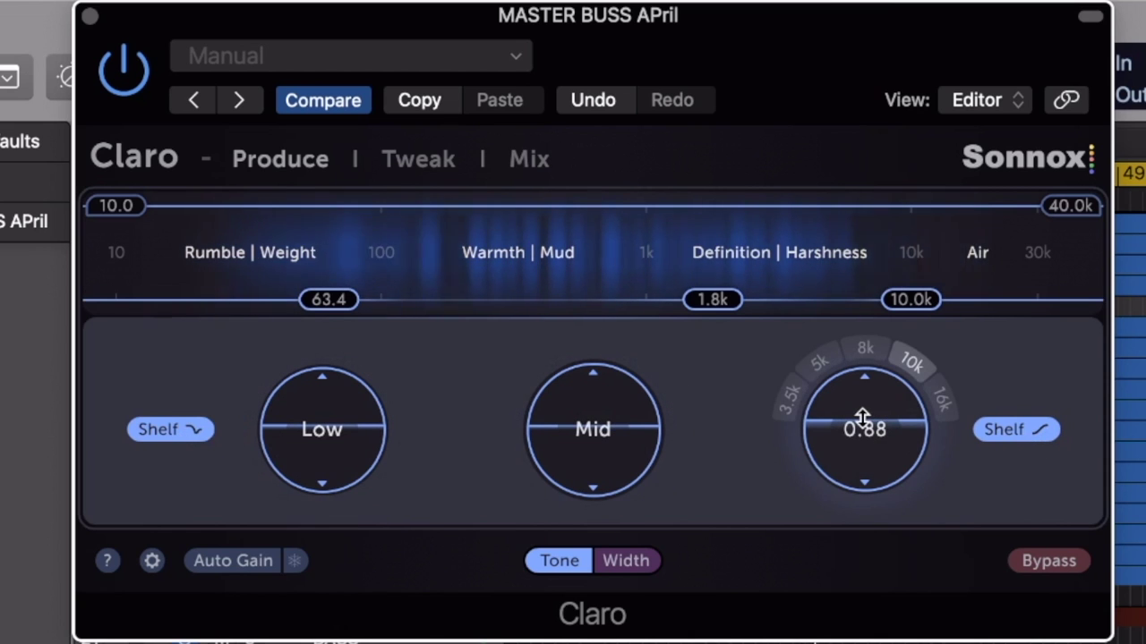
Step the high band frequency through 3.5k, 5k and 10k up to 16 kHz.
{"action": "left_click", "coordinate": [793, 404]}
{"action": "left_click", "coordinate": [818, 364]}
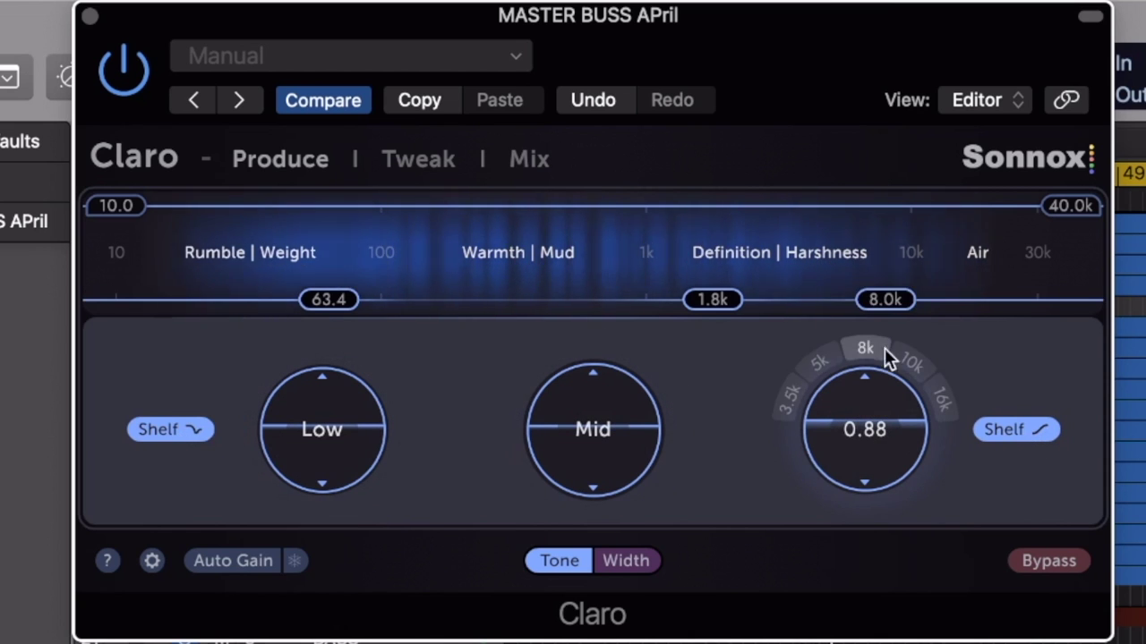
{"action": "left_click", "coordinate": [912, 363]}
{"action": "left_click", "coordinate": [935, 396]}
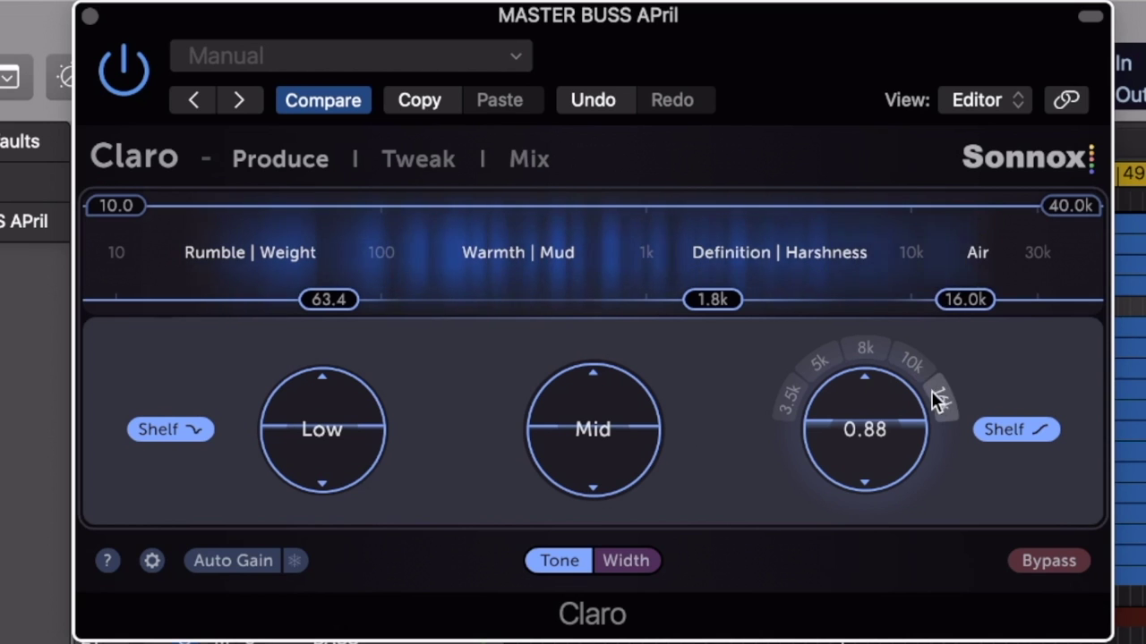
Move the mid band frequency up to 1.0 kHz and boost its gain to 3.39.
{"action": "mouse_move", "coordinate": [333, 421]}
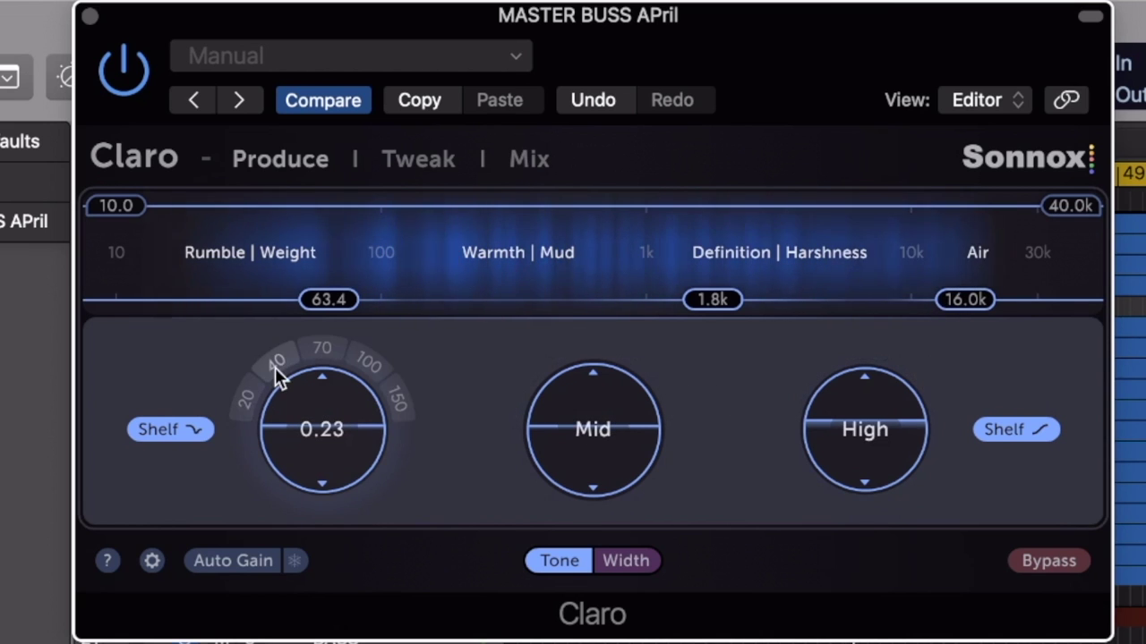
{"action": "mouse_move", "coordinate": [582, 428]}
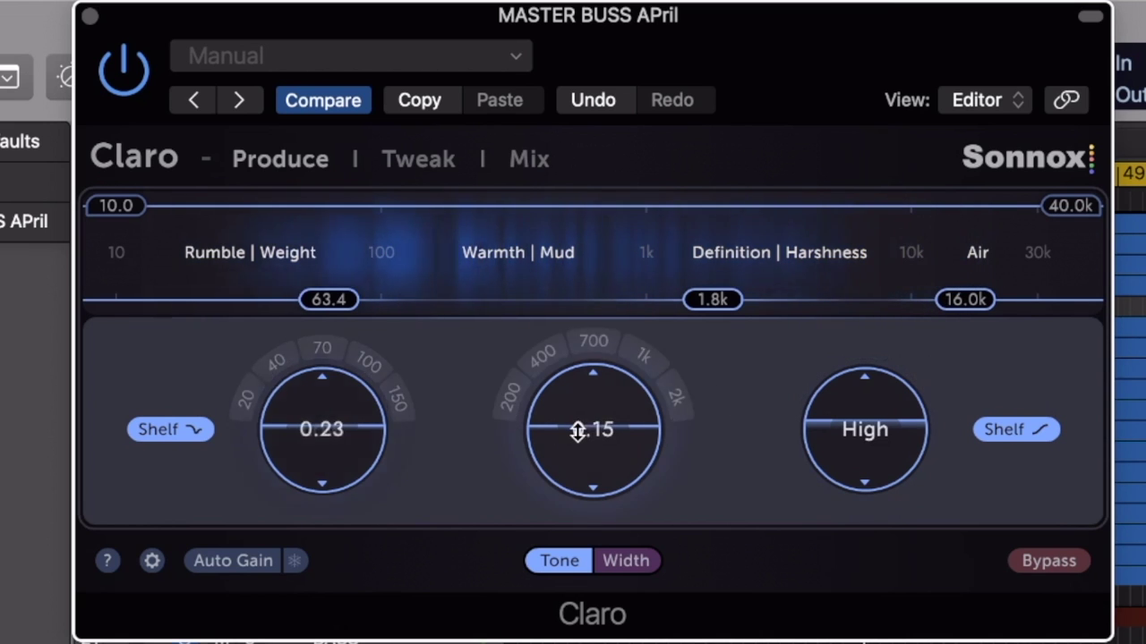
{"action": "left_click", "coordinate": [509, 399]}
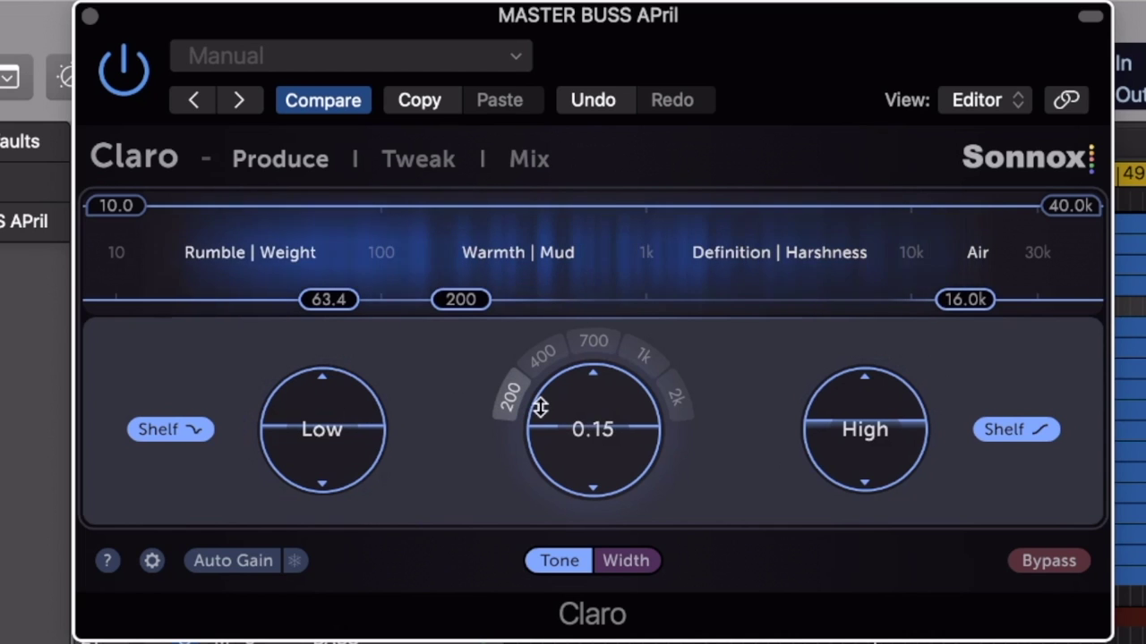
{"action": "mouse_move", "coordinate": [614, 430]}
{"action": "left_mouse_down"}
{"action": "mouse_move", "coordinate": [614, 304]}
{"action": "mouse_move", "coordinate": [614, 546]}
{"action": "mouse_move", "coordinate": [614, 430]}
{"action": "left_mouse_up"}
{"action": "left_click_drag", "start_coordinate": [460, 299], "coordinate": [655, 298]}
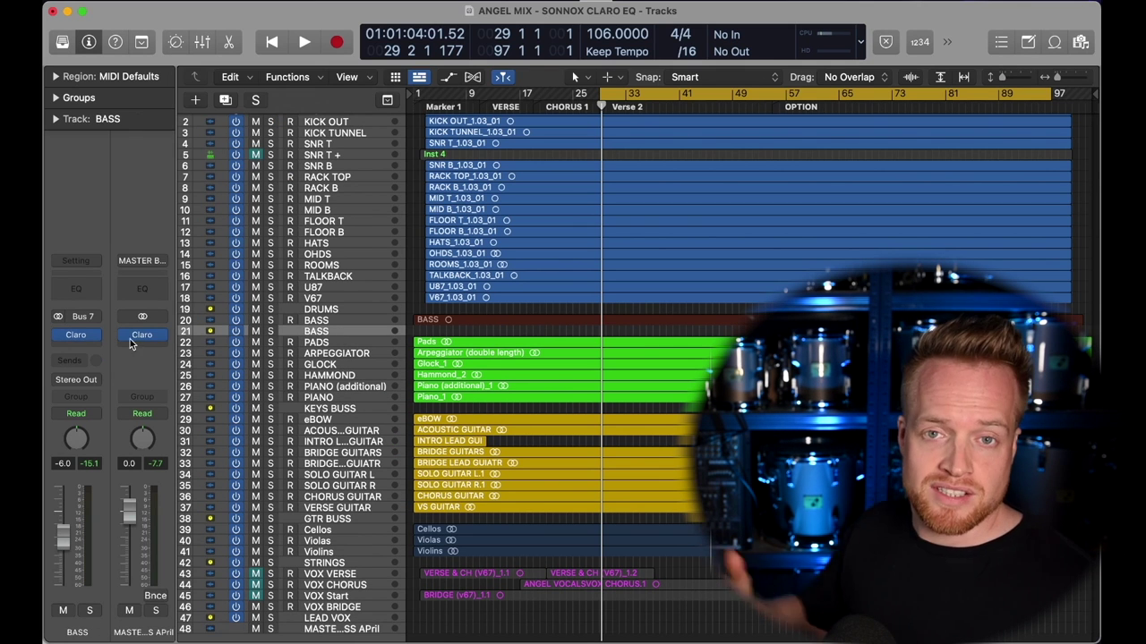
Open Claro on the BASS track and, with playback running, lower the Low frequency to about 146 Hz.
{"action": "left_click", "coordinate": [76, 337]}
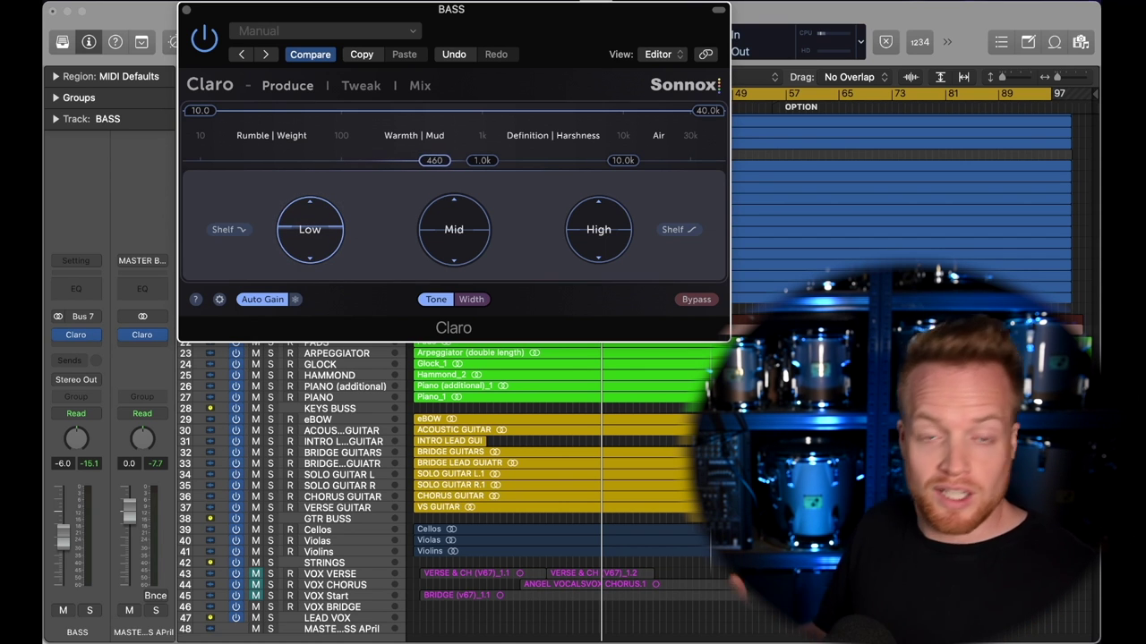
{"action": "left_click_drag", "start_coordinate": [418, 160], "coordinate": [394, 160]}
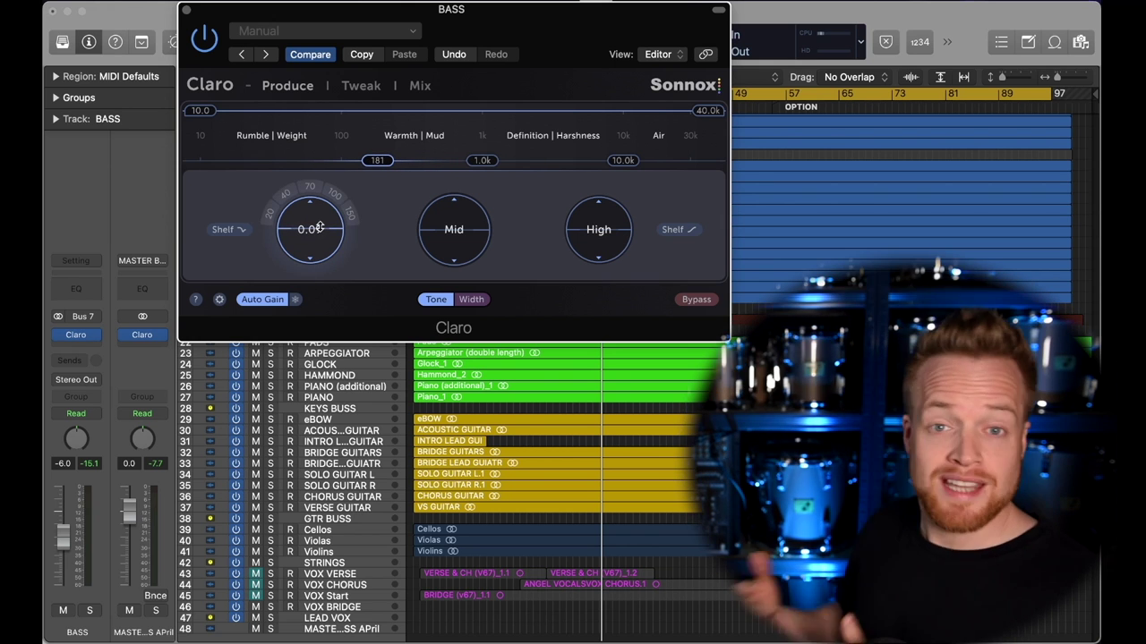
{"action": "key", "text": "space"}
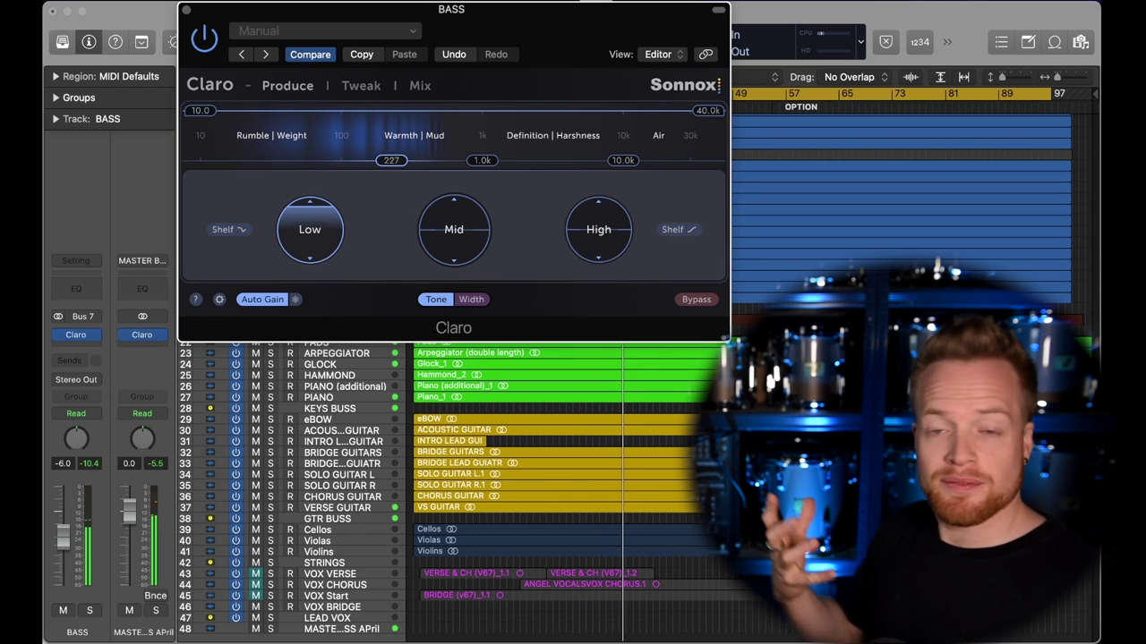
{"action": "left_click_drag", "start_coordinate": [407, 160], "coordinate": [360, 173]}
Rework the Low band, settling it at 101 Hz with a slight -0.96 cut.
{"action": "left_click_drag", "start_coordinate": [310, 230], "coordinate": [310, 287]}
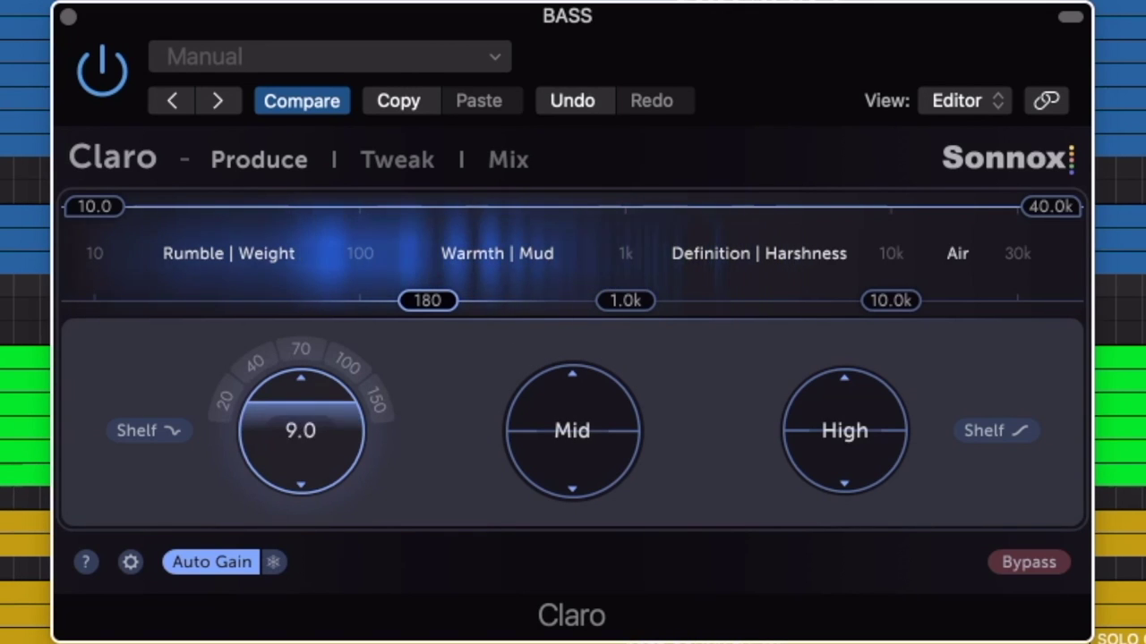
{"action": "left_click_drag", "start_coordinate": [301, 430], "coordinate": [301, 419]}
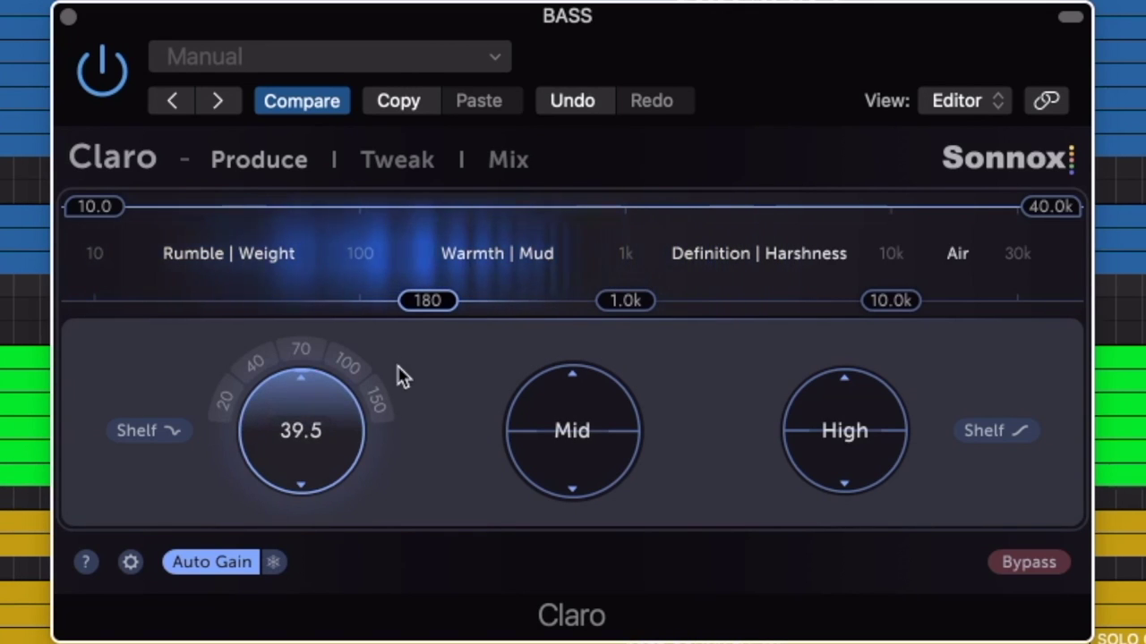
{"action": "left_click_drag", "start_coordinate": [425, 303], "coordinate": [362, 301]}
{"action": "mouse_move", "coordinate": [323, 383]}
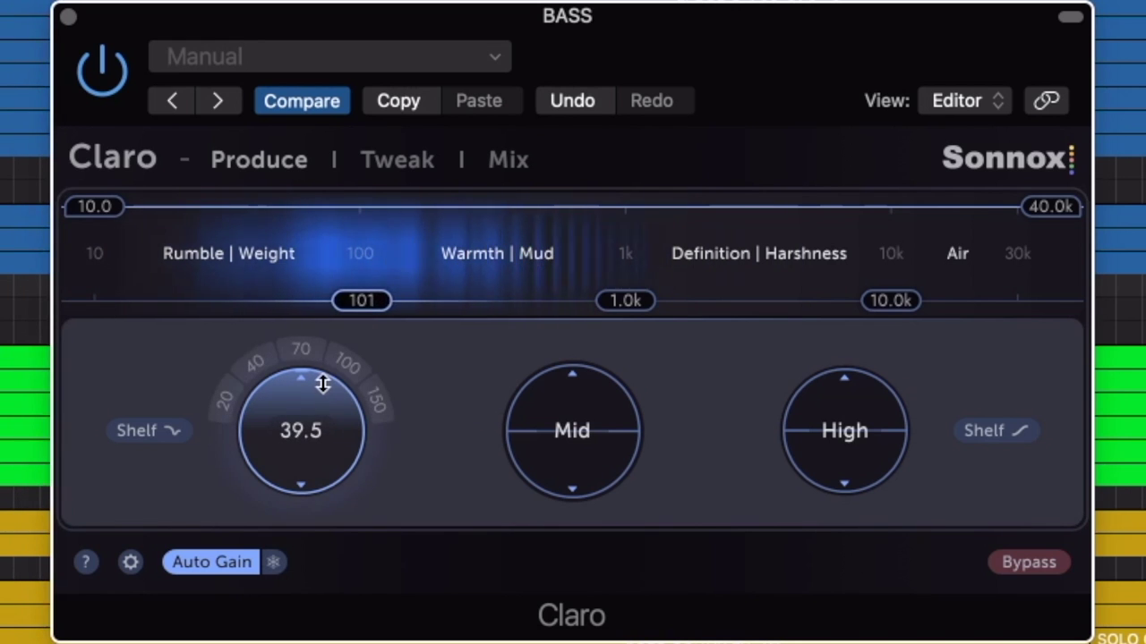
{"action": "mouse_move", "coordinate": [324, 383]}
{"action": "left_mouse_down"}
{"action": "mouse_move", "coordinate": [323, 430]}
{"action": "mouse_move", "coordinate": [323, 383]}
{"action": "mouse_move", "coordinate": [324, 405]}
{"action": "left_mouse_up"}
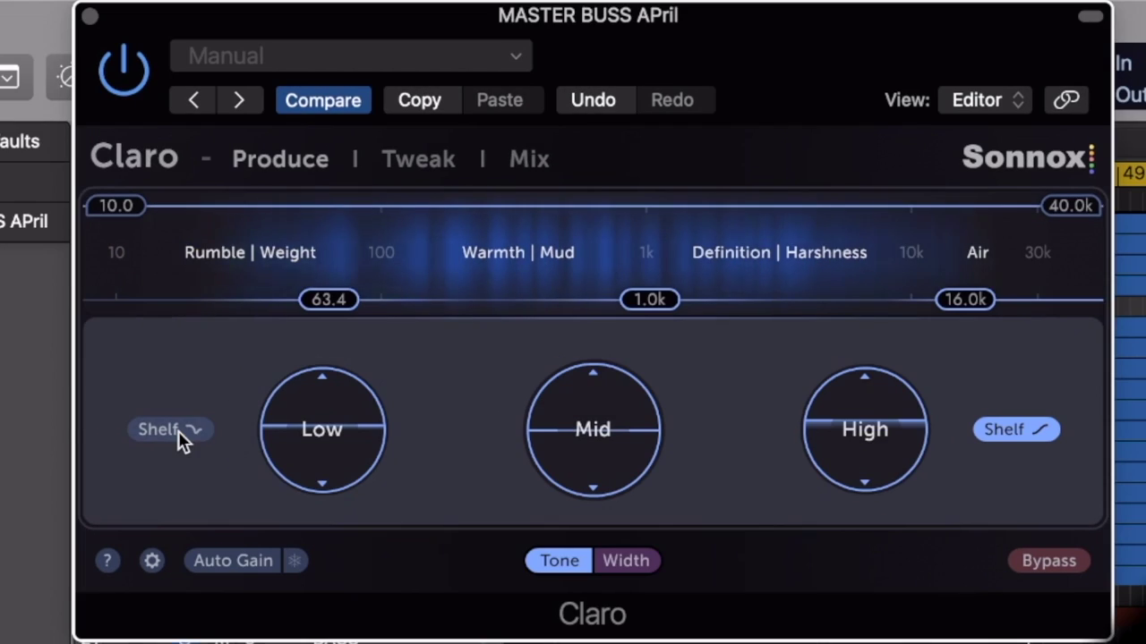
Make the low and high bands shelves at 63.4 and 16.0k, peeking at Tweak before returning to Produce.
{"action": "left_click", "coordinate": [178, 431]}
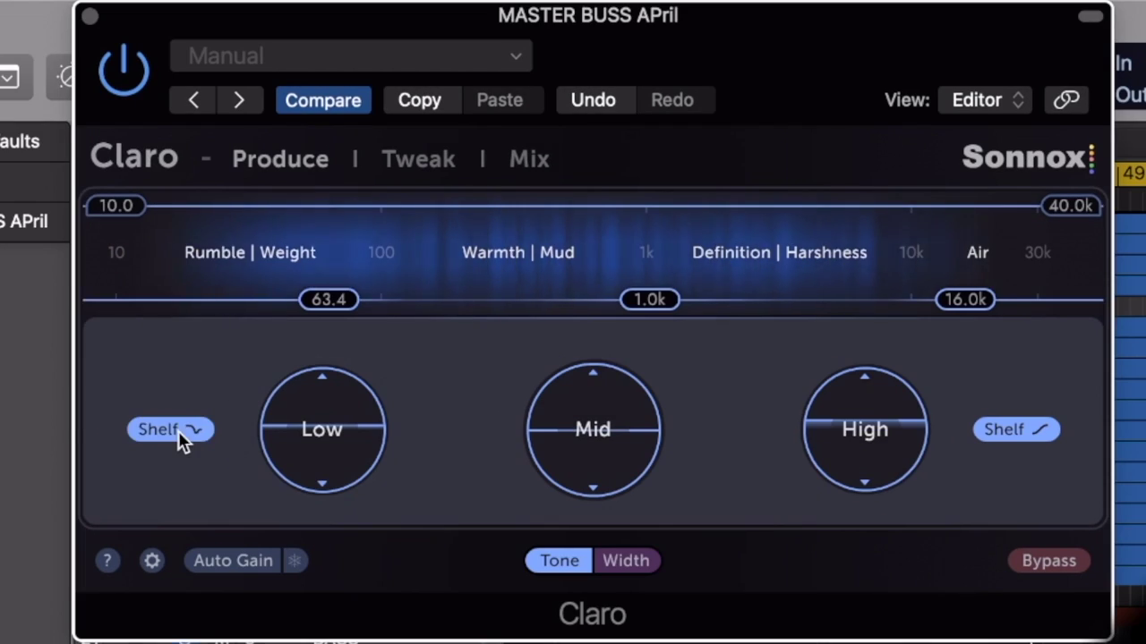
{"action": "left_click", "coordinate": [1035, 434]}
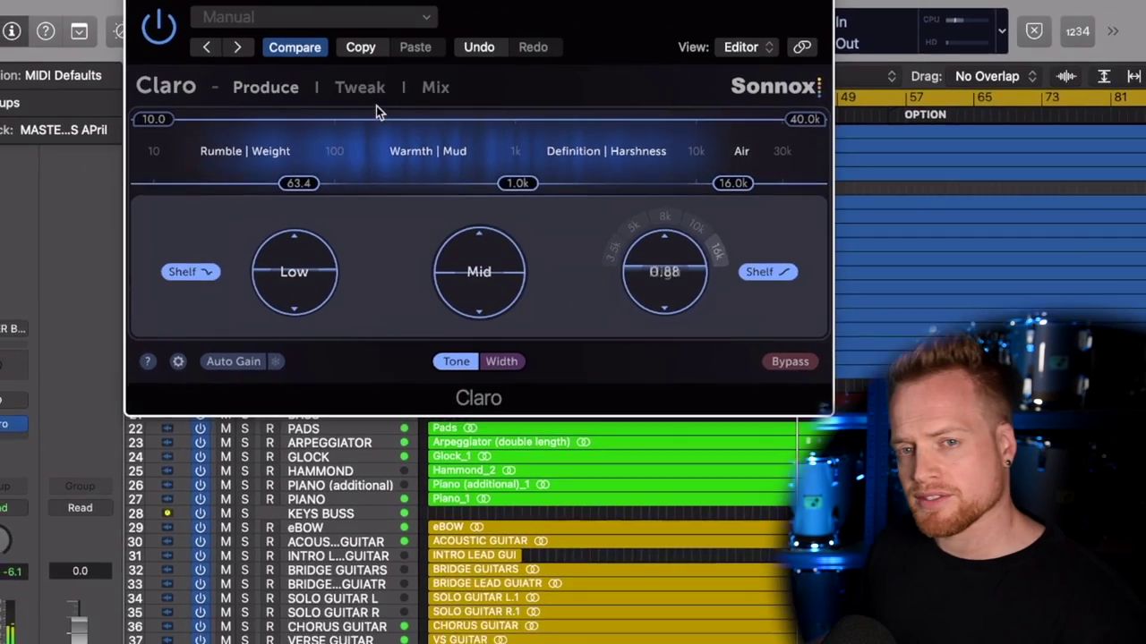
{"action": "left_click", "coordinate": [418, 159]}
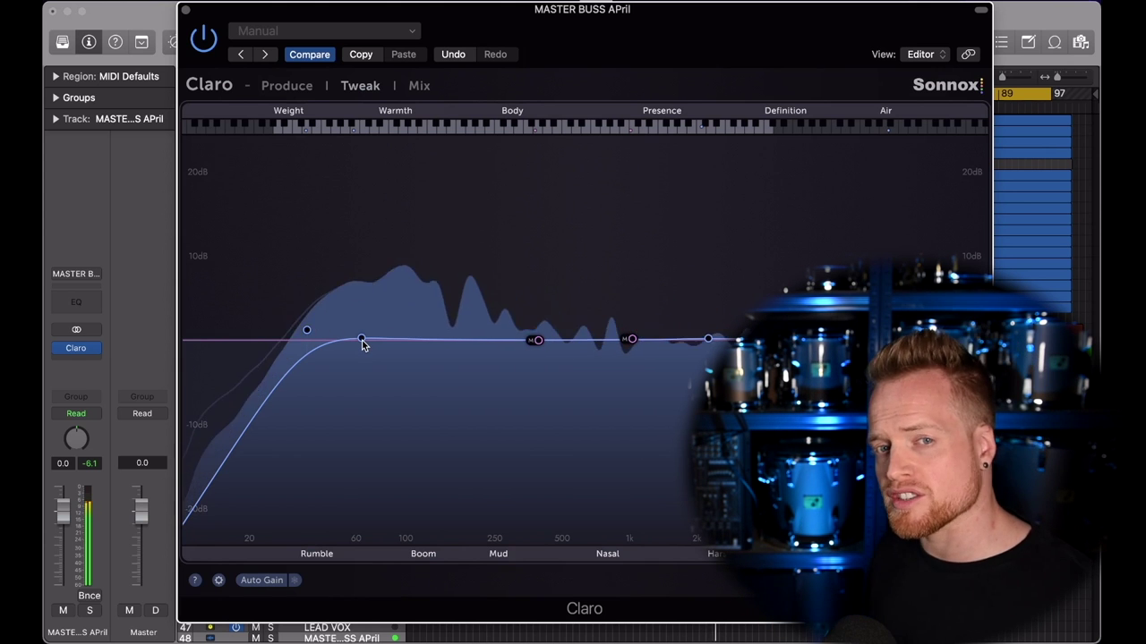
{"action": "left_click", "coordinate": [299, 86]}
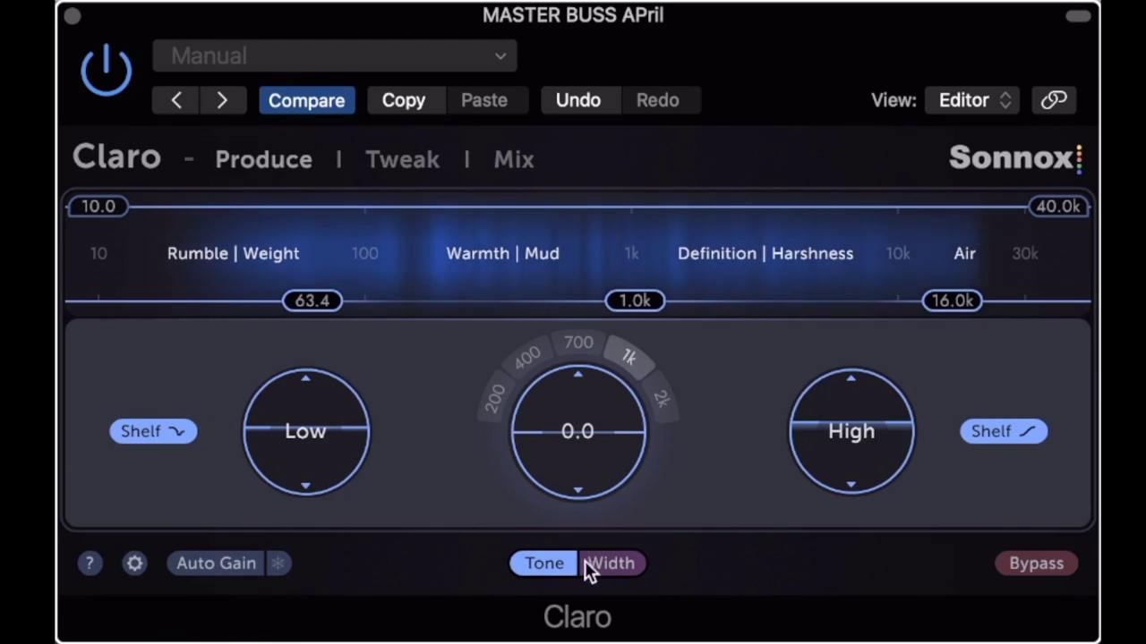
In Width mode, raise the mid band's width to 0.13, comparing against Tone mode.
{"action": "left_click", "coordinate": [610, 564]}
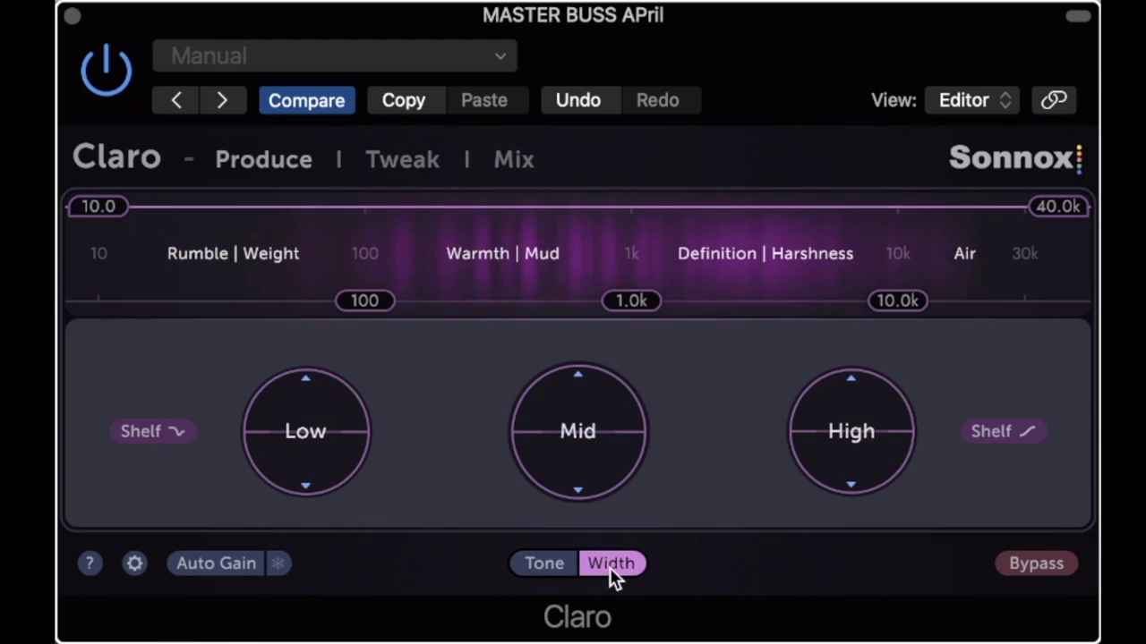
{"action": "mouse_move", "coordinate": [578, 430]}
{"action": "left_click_drag", "start_coordinate": [583, 431], "coordinate": [584, 431]}
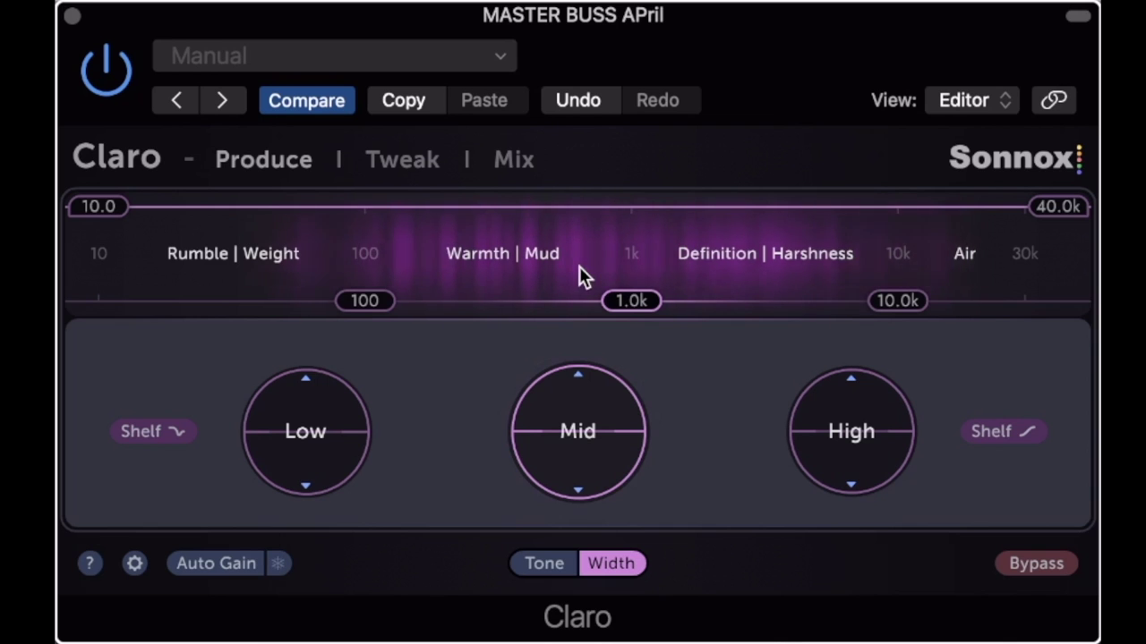
{"action": "left_click", "coordinate": [536, 560]}
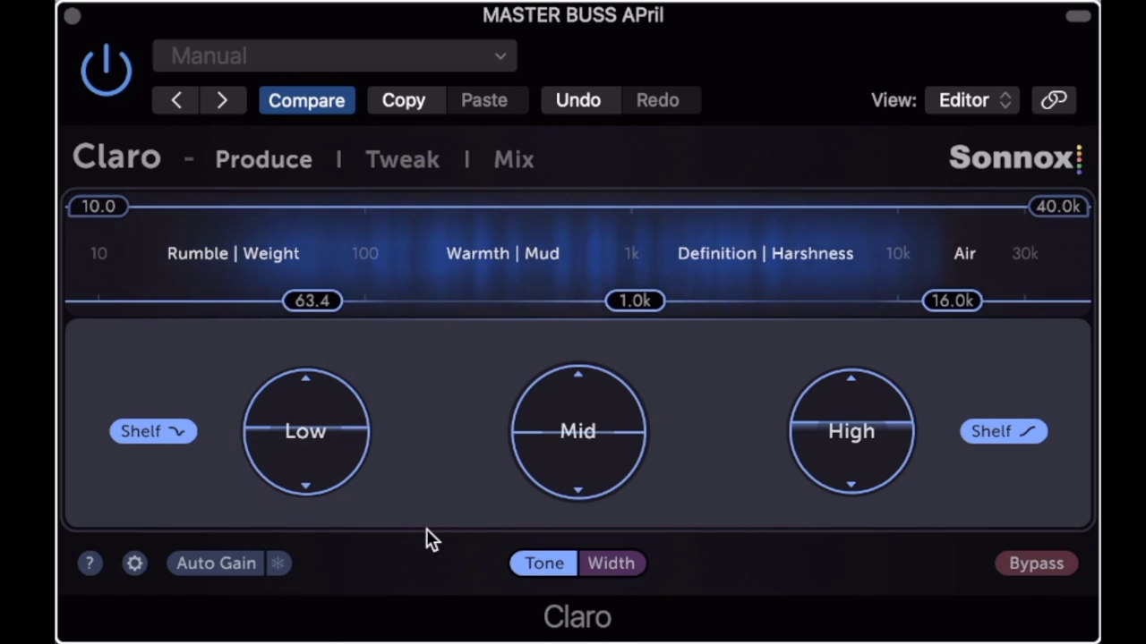
{"action": "left_click", "coordinate": [609, 564]}
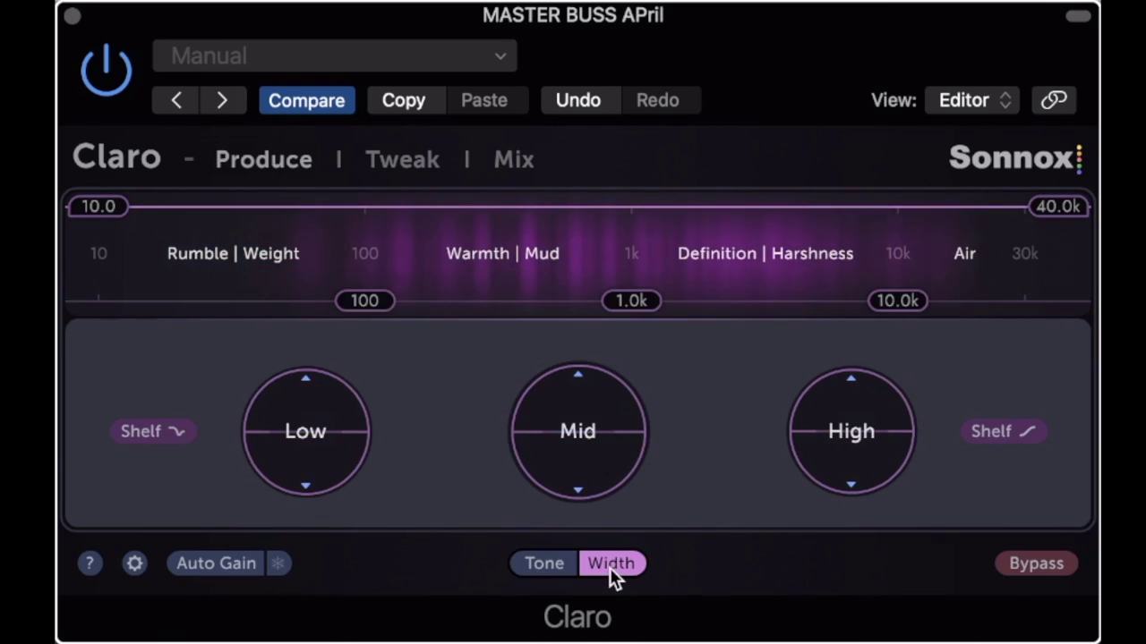
{"action": "mouse_move", "coordinate": [579, 432]}
{"action": "mouse_move", "coordinate": [582, 432]}
{"action": "left_mouse_down"}
{"action": "mouse_move", "coordinate": [582, 419]}
{"action": "mouse_move", "coordinate": [584, 432]}
{"action": "left_mouse_up"}
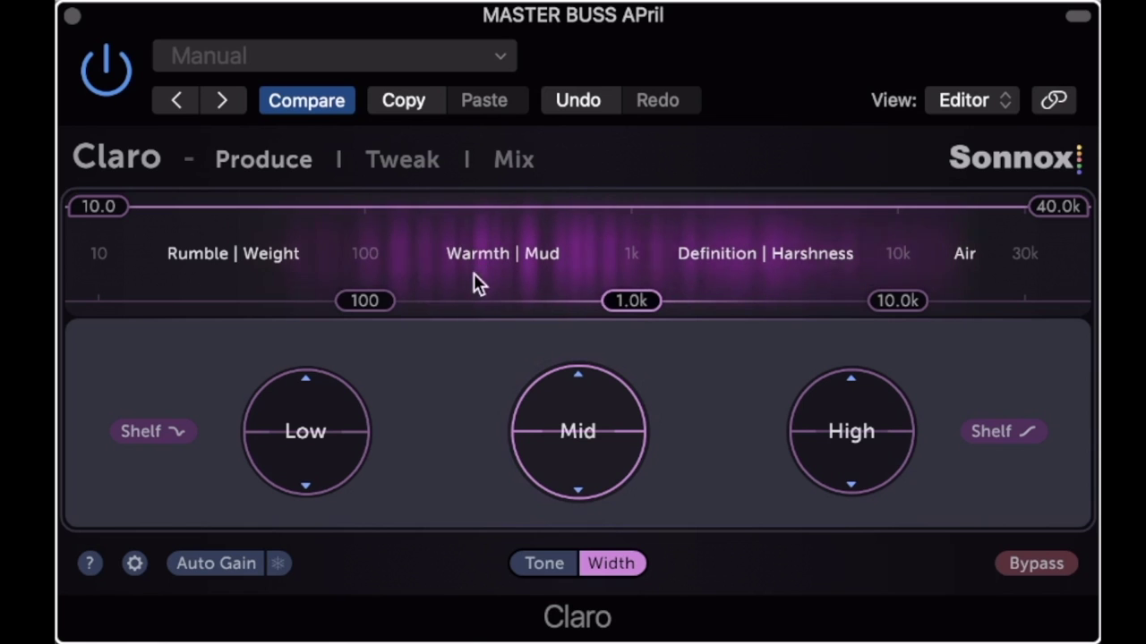
Back in Tone mode, boost the mid band to 2.31 and raise the low cut to about 85.8.
{"action": "left_click", "coordinate": [541, 563]}
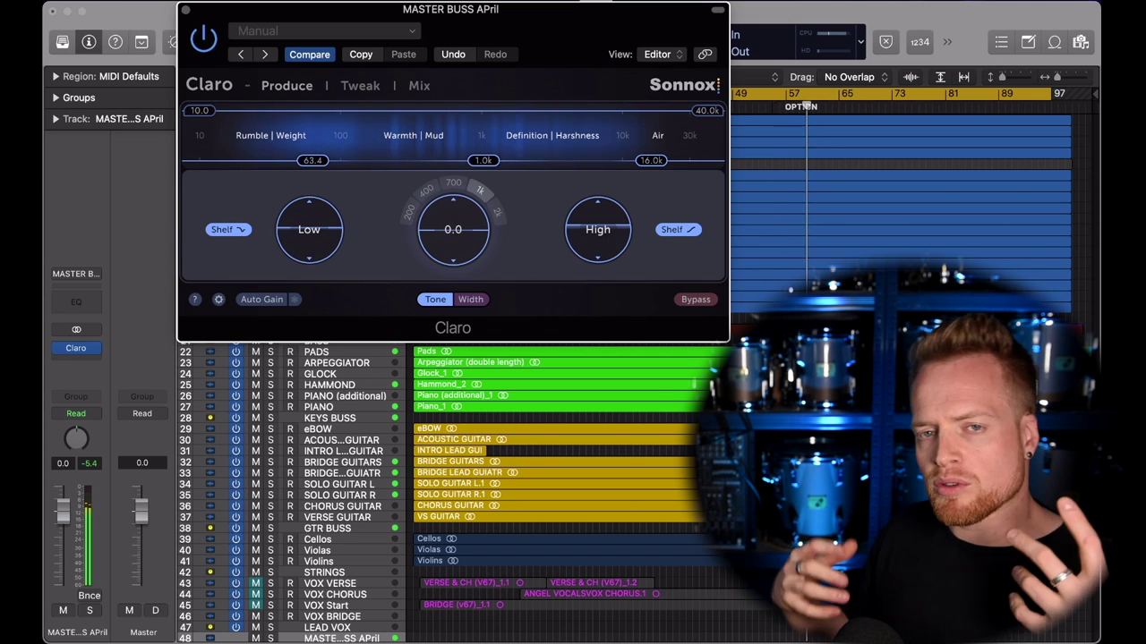
{"action": "mouse_move", "coordinate": [452, 230]}
{"action": "left_mouse_down"}
{"action": "mouse_move", "coordinate": [453, 198]}
{"action": "mouse_move", "coordinate": [453, 244]}
{"action": "mouse_move", "coordinate": [448, 230]}
{"action": "left_mouse_up"}
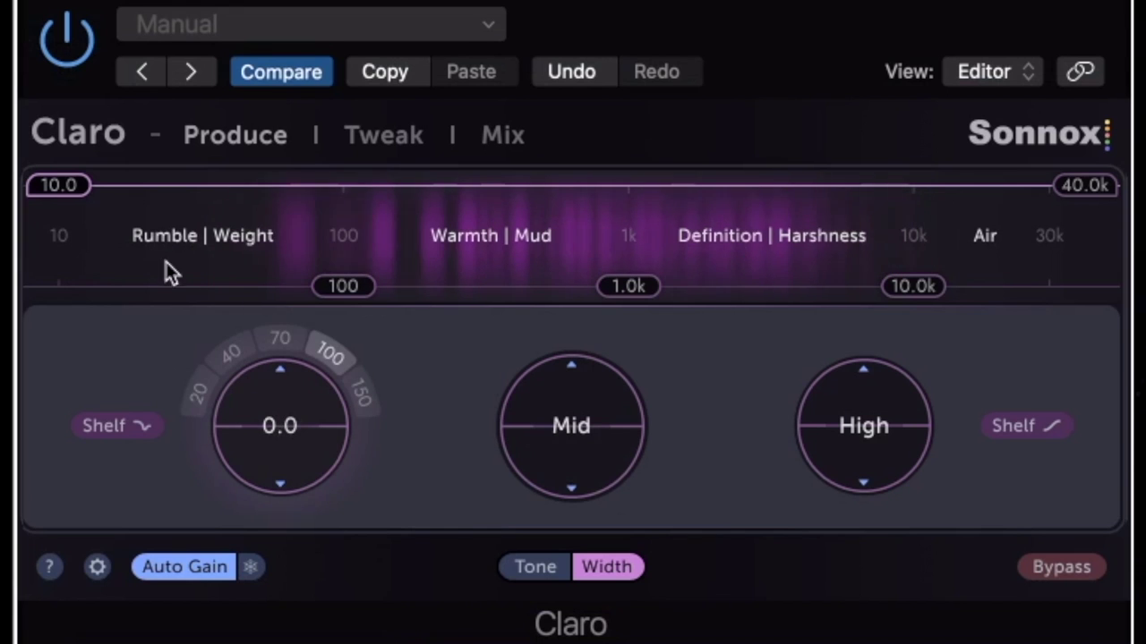
{"action": "left_click_drag", "start_coordinate": [58, 184], "coordinate": [412, 186]}
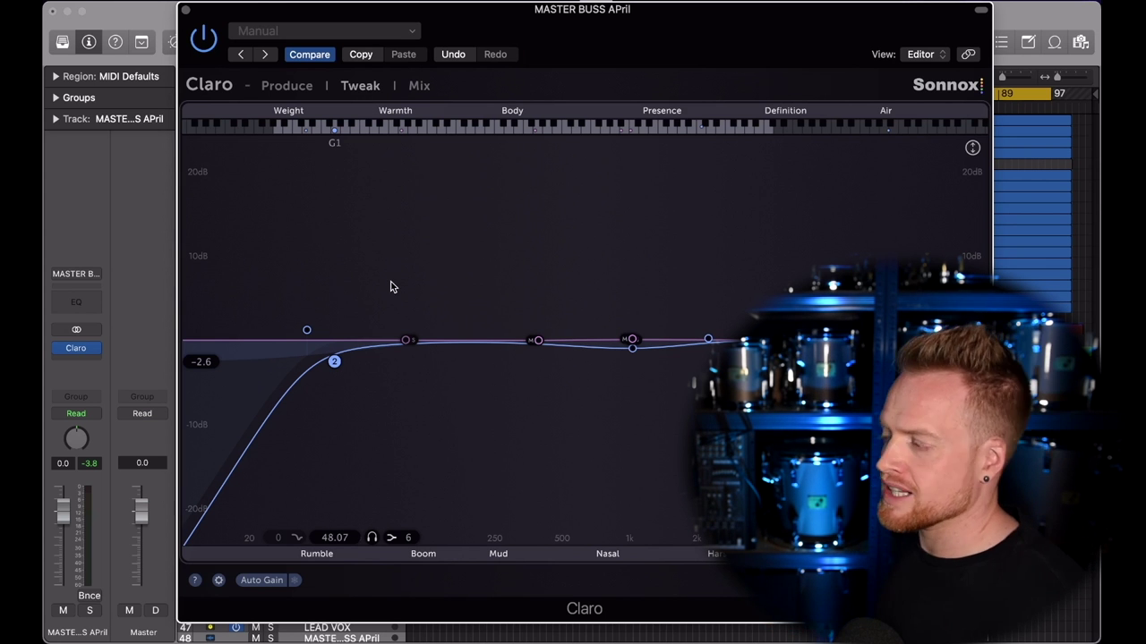
Cut a dip around 1 kHz, glancing at the Produce view before returning to Tweak.
{"action": "left_click_drag", "start_coordinate": [632, 348], "coordinate": [633, 360]}
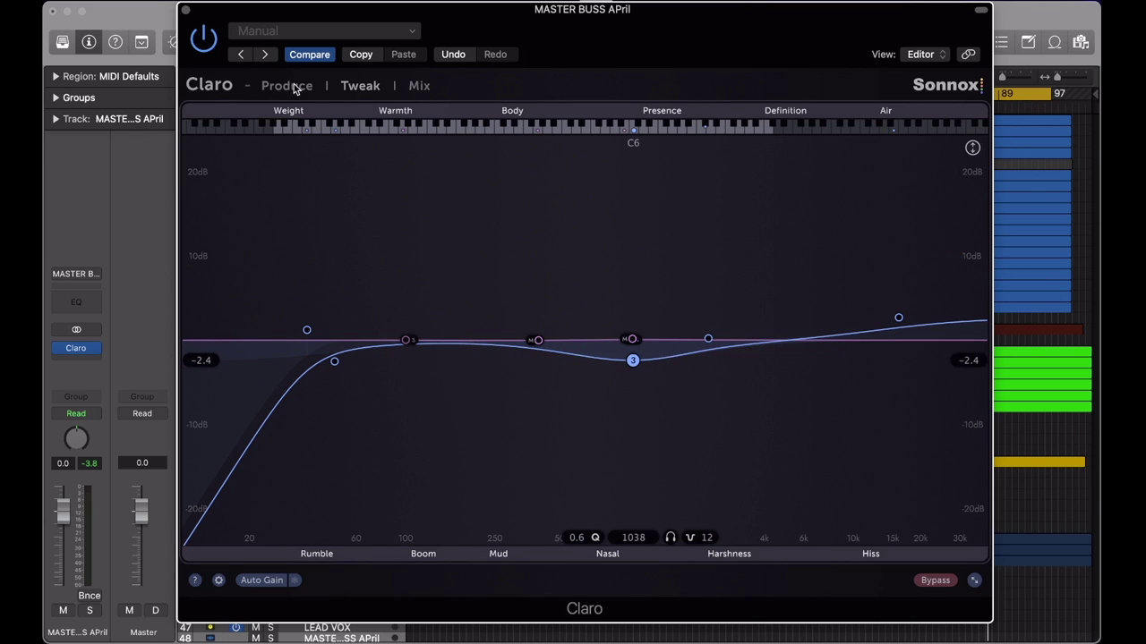
{"action": "left_click", "coordinate": [287, 86]}
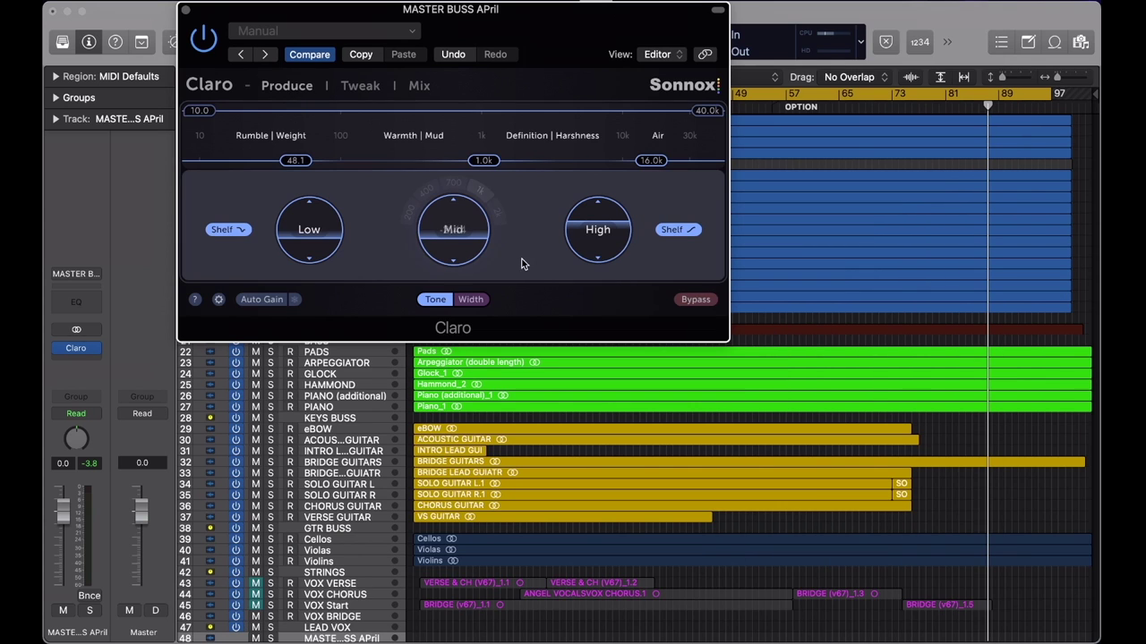
{"action": "mouse_move", "coordinate": [458, 235]}
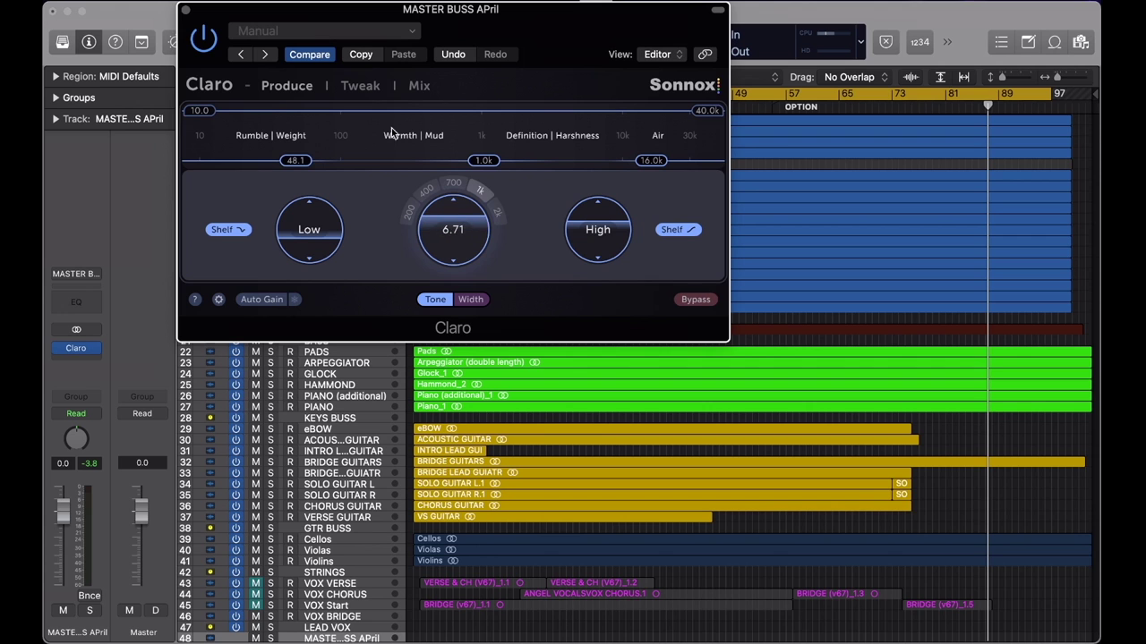
{"action": "left_click", "coordinate": [362, 86]}
Make the lowest band a steep low cut at about 101 Hz and band 3 a 5.2 dB cut at 172.7 Hz.
{"action": "left_click_drag", "start_coordinate": [306, 338], "coordinate": [347, 340]}
{"action": "mouse_move", "coordinate": [347, 338]}
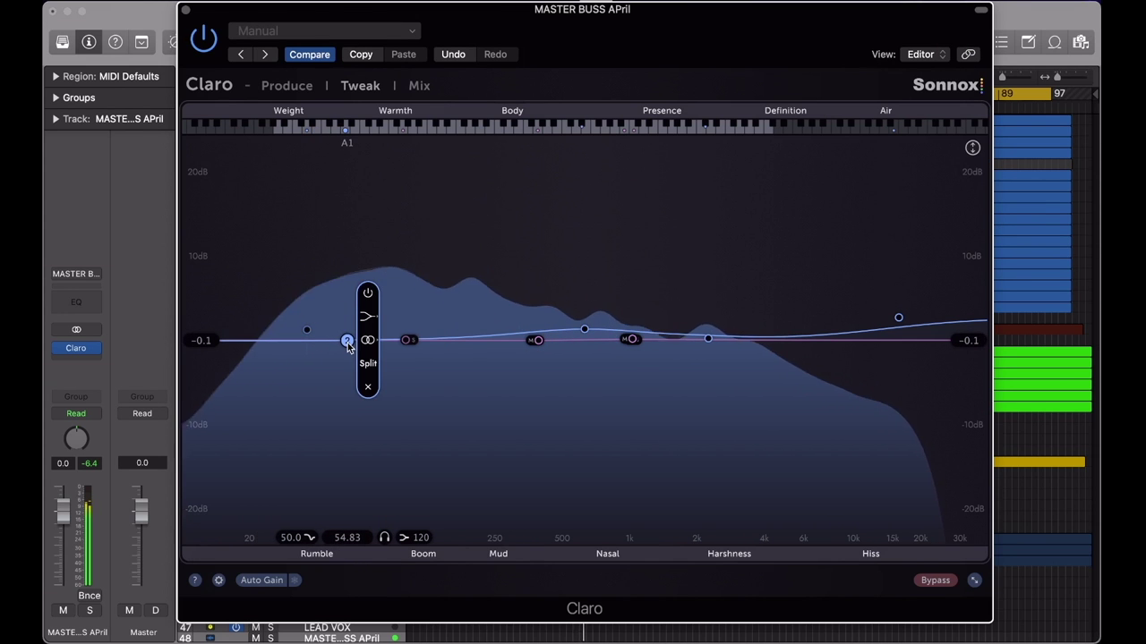
{"action": "left_click", "coordinate": [414, 293]}
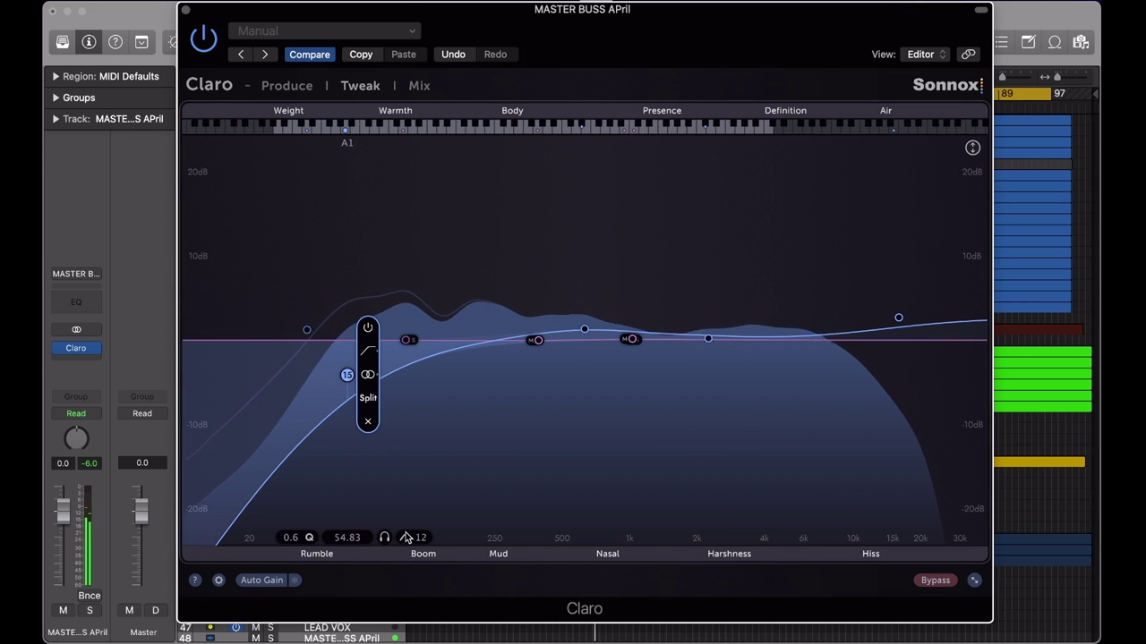
{"action": "scroll", "coordinate": [366, 427], "scroll_direction": "up", "scroll_amount": 5}
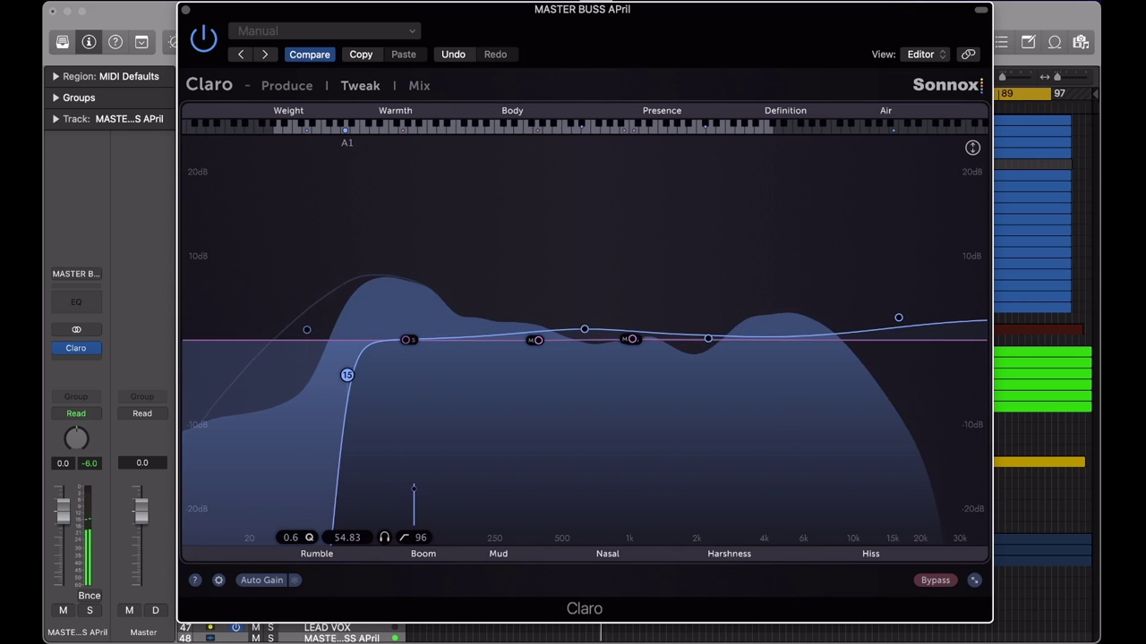
{"action": "left_click_drag", "start_coordinate": [347, 374], "coordinate": [407, 374]}
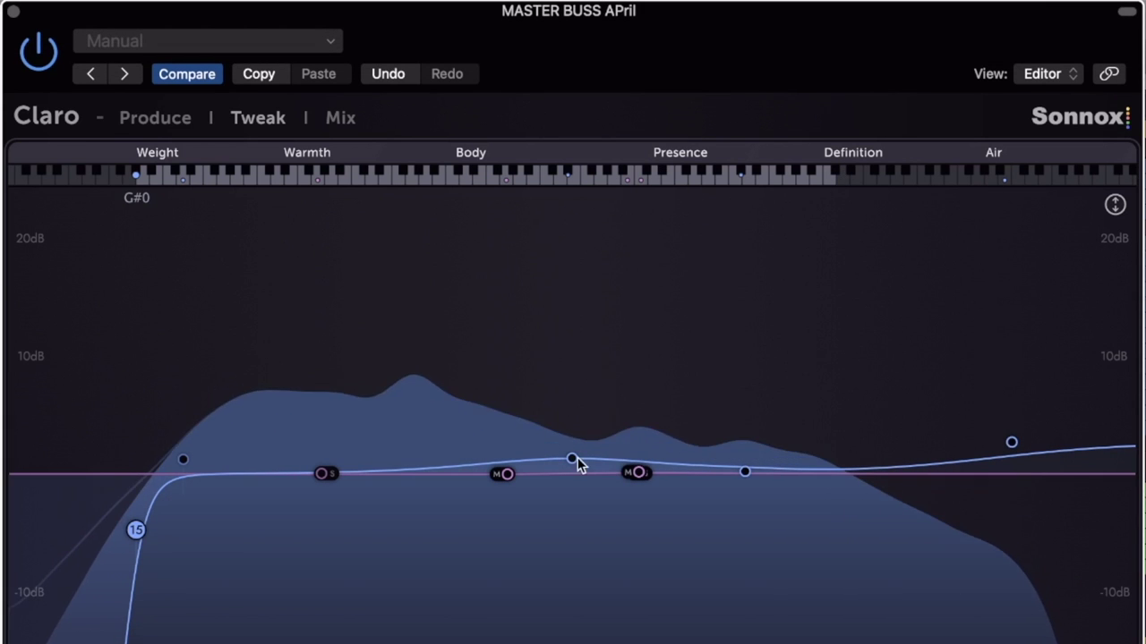
{"action": "left_click_drag", "start_coordinate": [572, 460], "coordinate": [662, 473]}
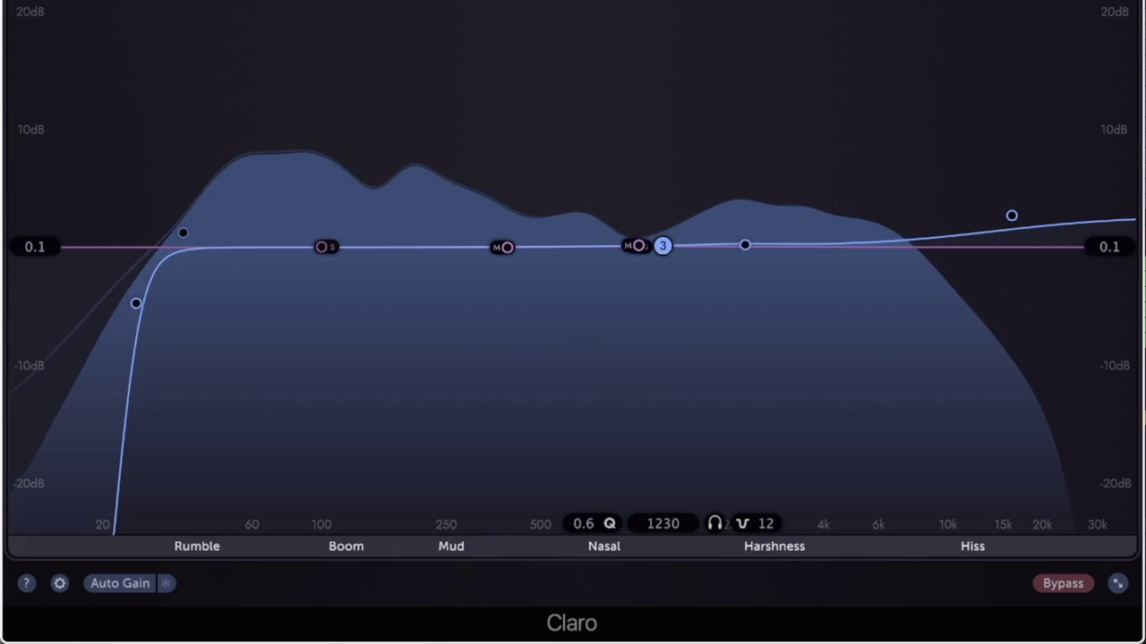
{"action": "left_click_drag", "start_coordinate": [663, 246], "coordinate": [368, 250]}
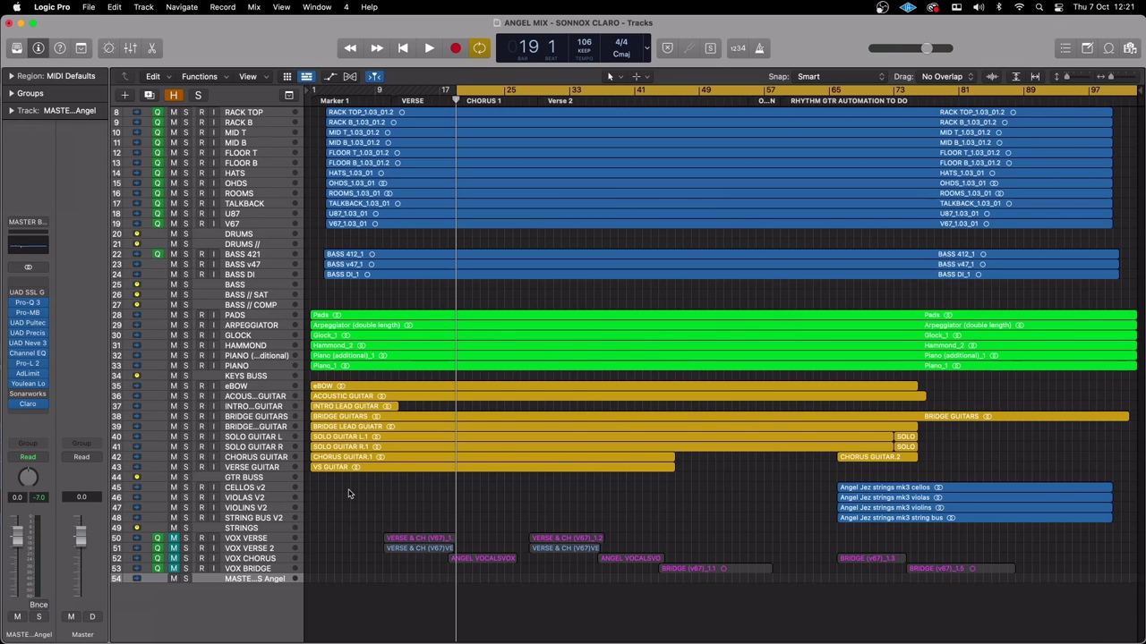
Play the mix through the master bus Claro and lift band 12 to about 1.9 dB.
{"action": "left_click", "coordinate": [28, 404]}
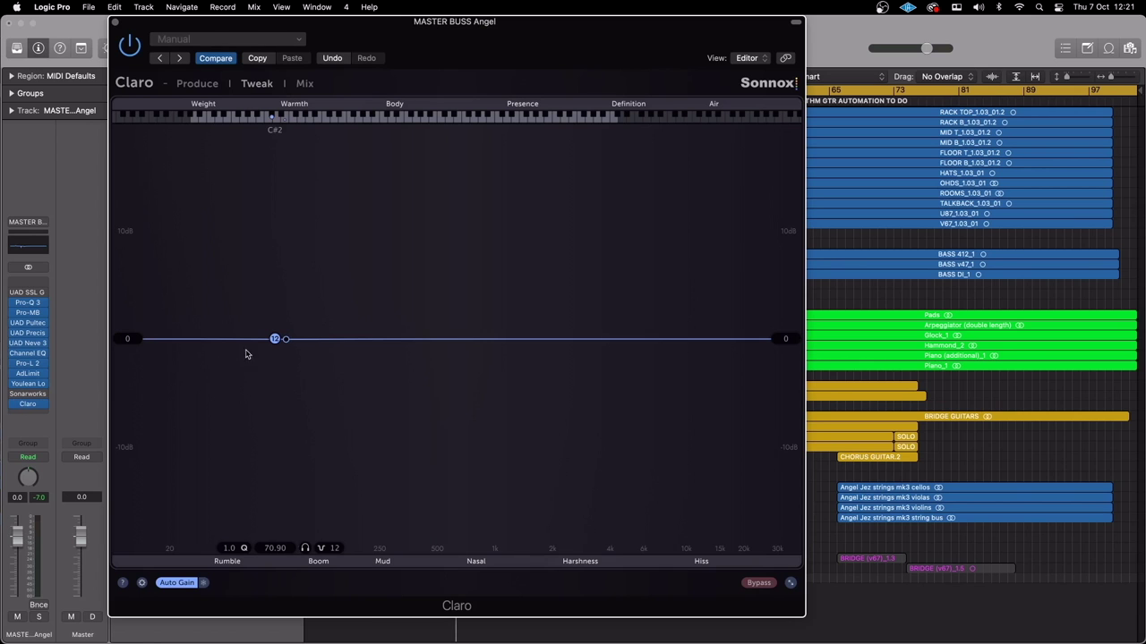
{"action": "key", "text": "space"}
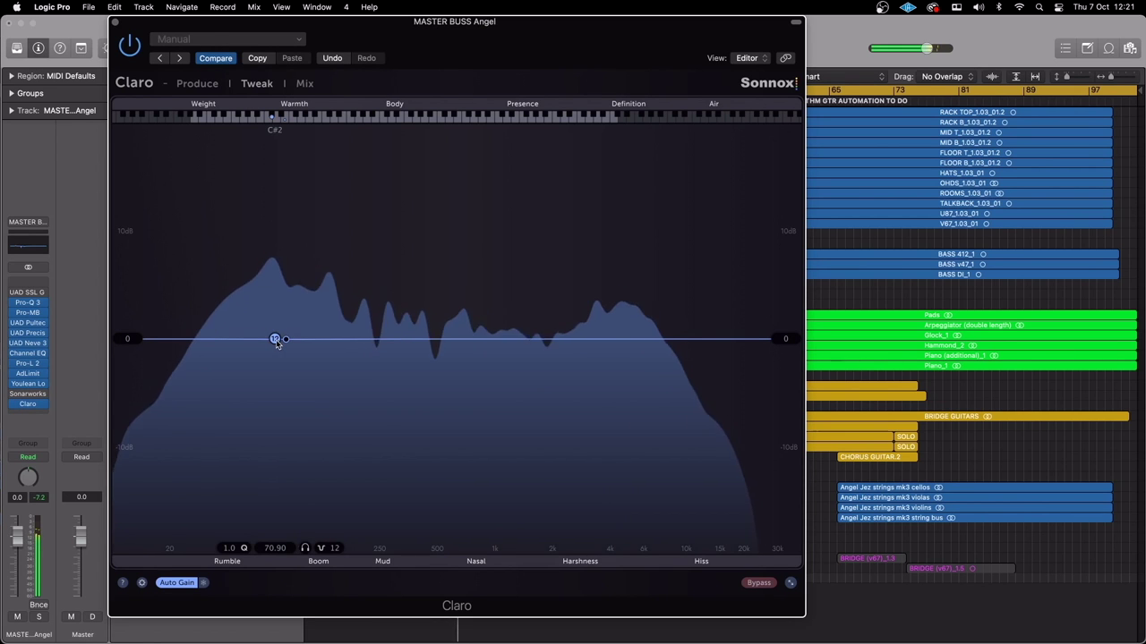
{"action": "left_click_drag", "start_coordinate": [274, 329], "coordinate": [275, 318]}
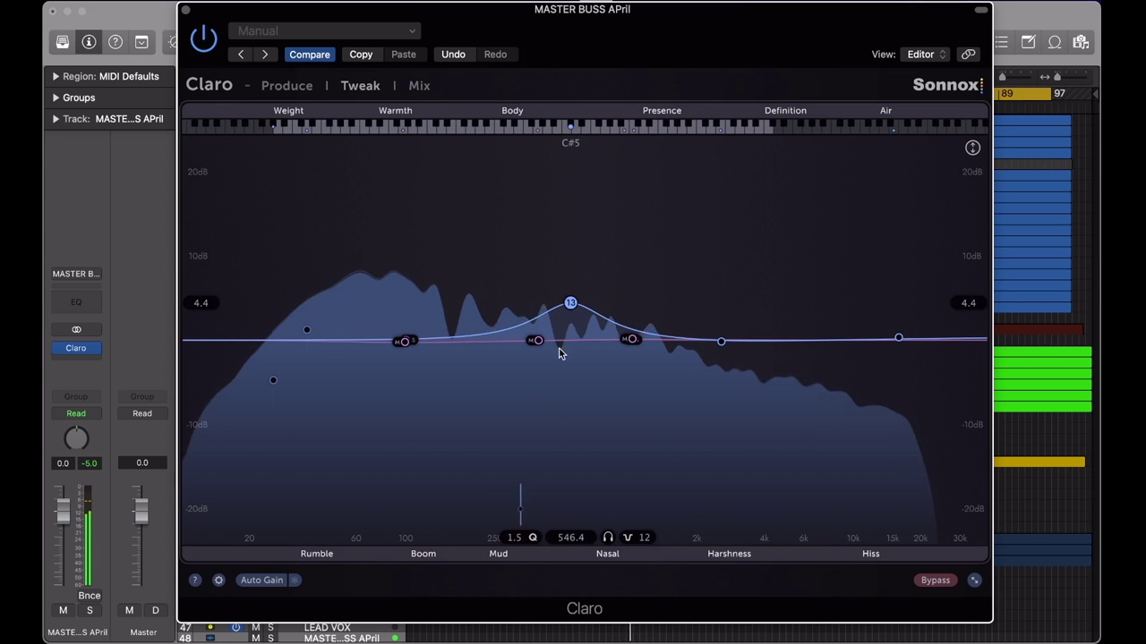
Move the boost to about 235 Hz, narrow it into a sharp spike, and sweep it toward 366 Hz.
{"action": "left_click_drag", "start_coordinate": [570, 306], "coordinate": [484, 296]}
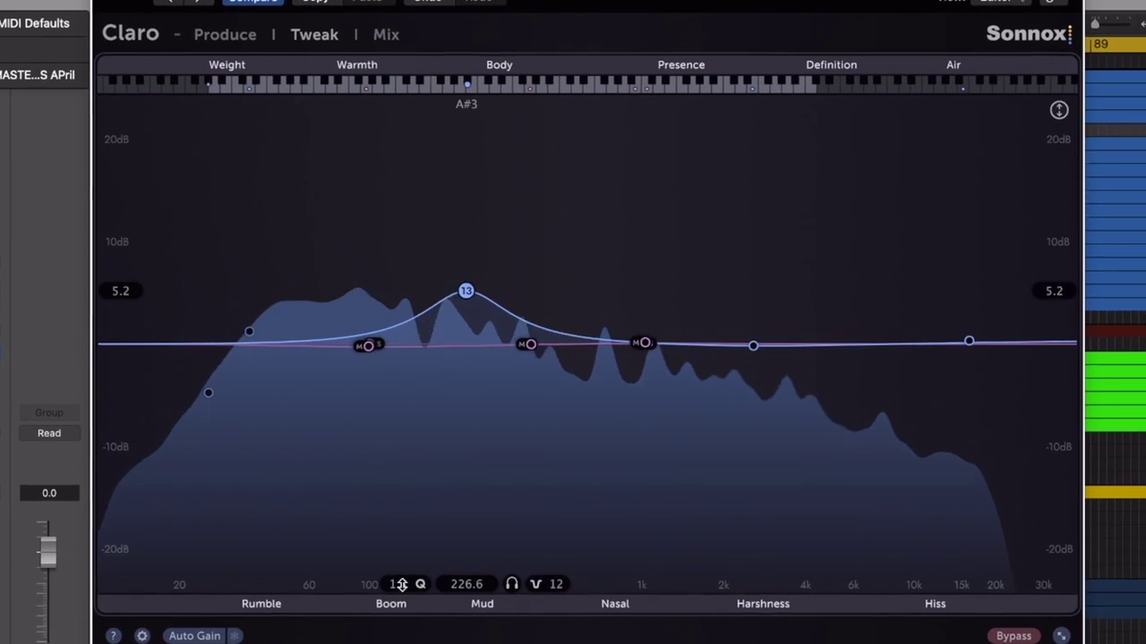
{"action": "left_click_drag", "start_coordinate": [400, 584], "coordinate": [405, 563]}
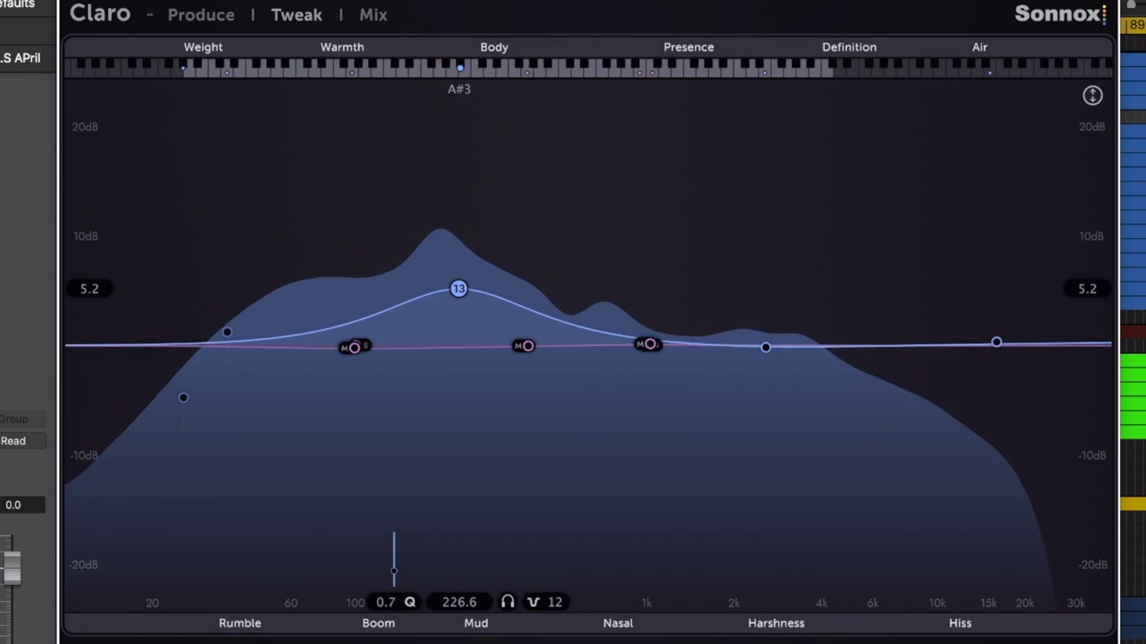
{"action": "left_click_drag", "start_coordinate": [394, 558], "coordinate": [394, 535]}
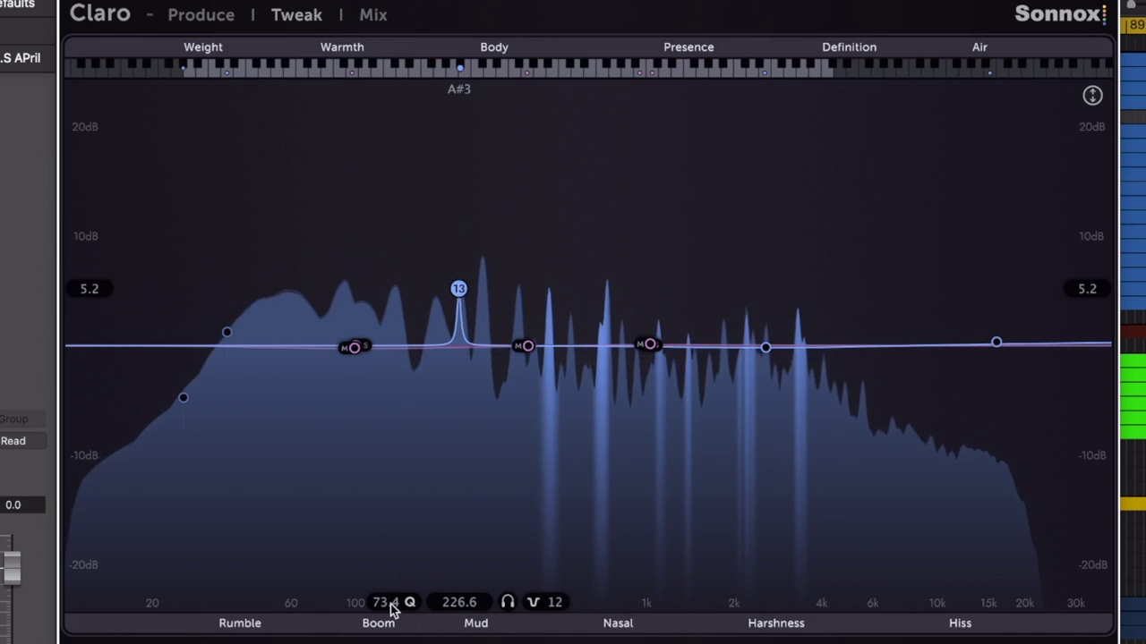
{"action": "left_click_drag", "start_coordinate": [457, 288], "coordinate": [457, 340]}
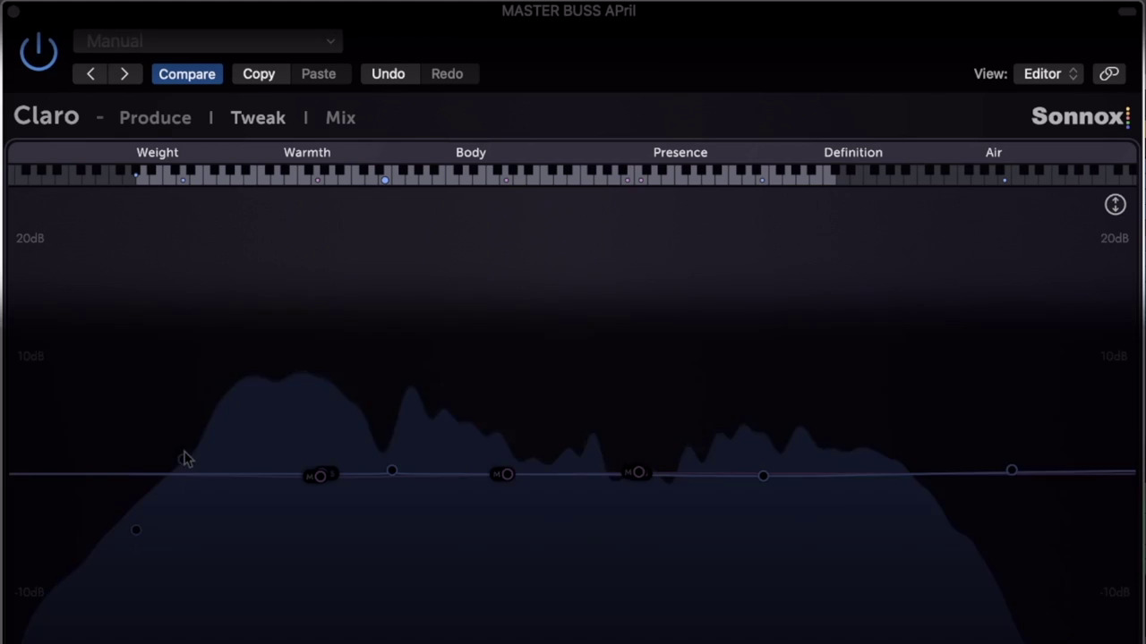
Reposition band 11 at G#2 with less gain, then split it into separate left and right bands.
{"action": "left_click_drag", "start_coordinate": [184, 458], "coordinate": [392, 252]}
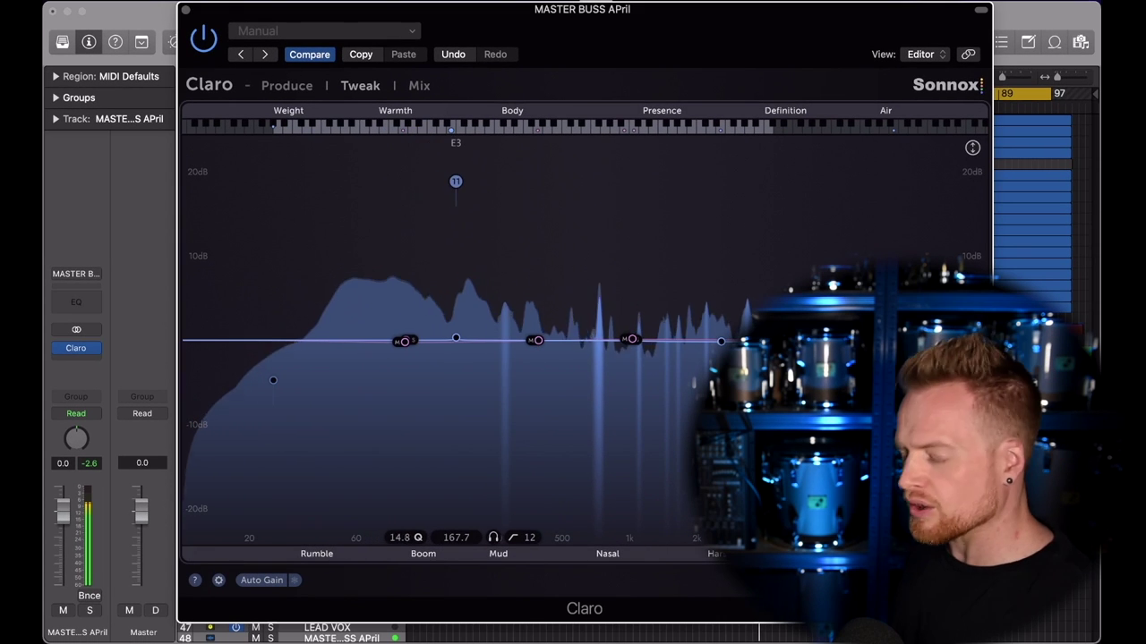
{"action": "left_click_drag", "start_coordinate": [456, 181], "coordinate": [358, 323]}
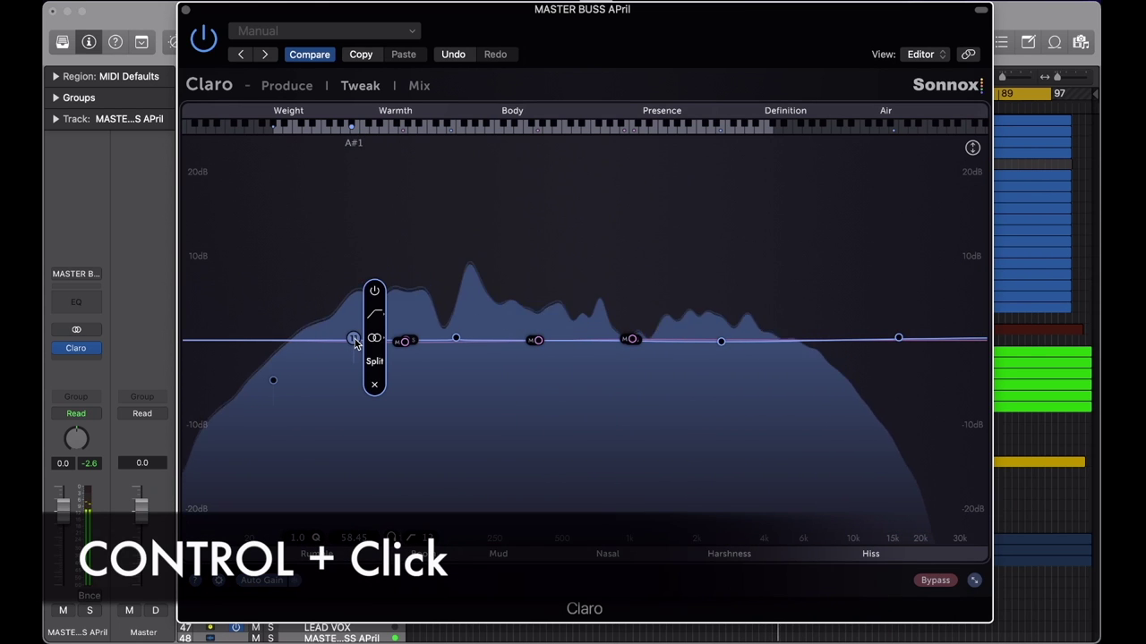
{"action": "left_click", "coordinate": [374, 338]}
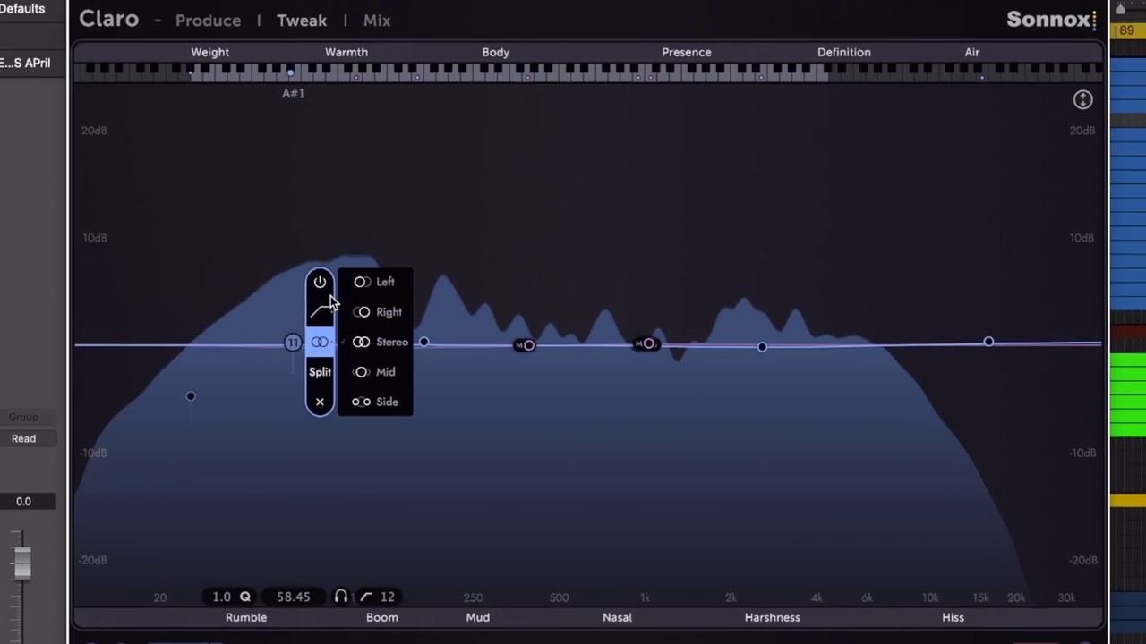
{"action": "left_click", "coordinate": [374, 314]}
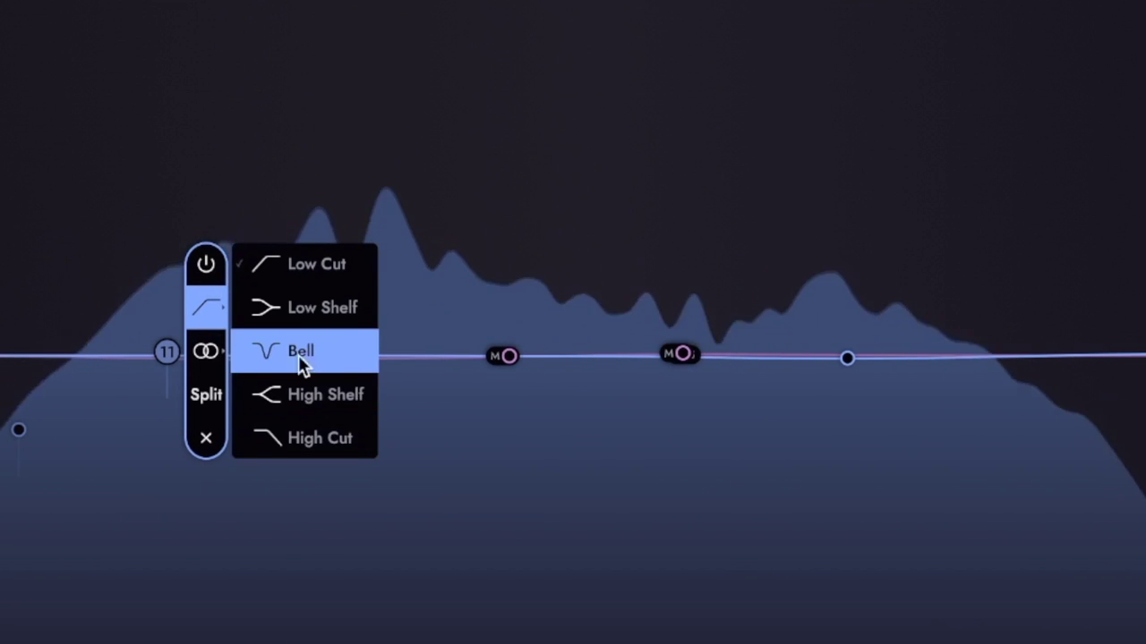
{"action": "mouse_move", "coordinate": [205, 349]}
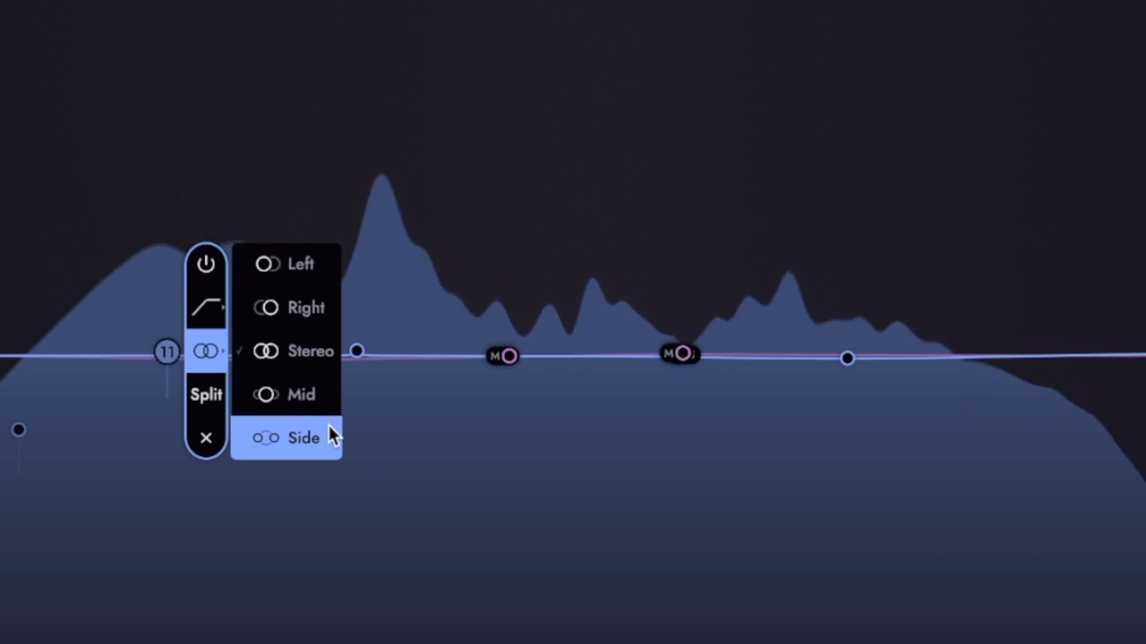
{"action": "left_click", "coordinate": [211, 396]}
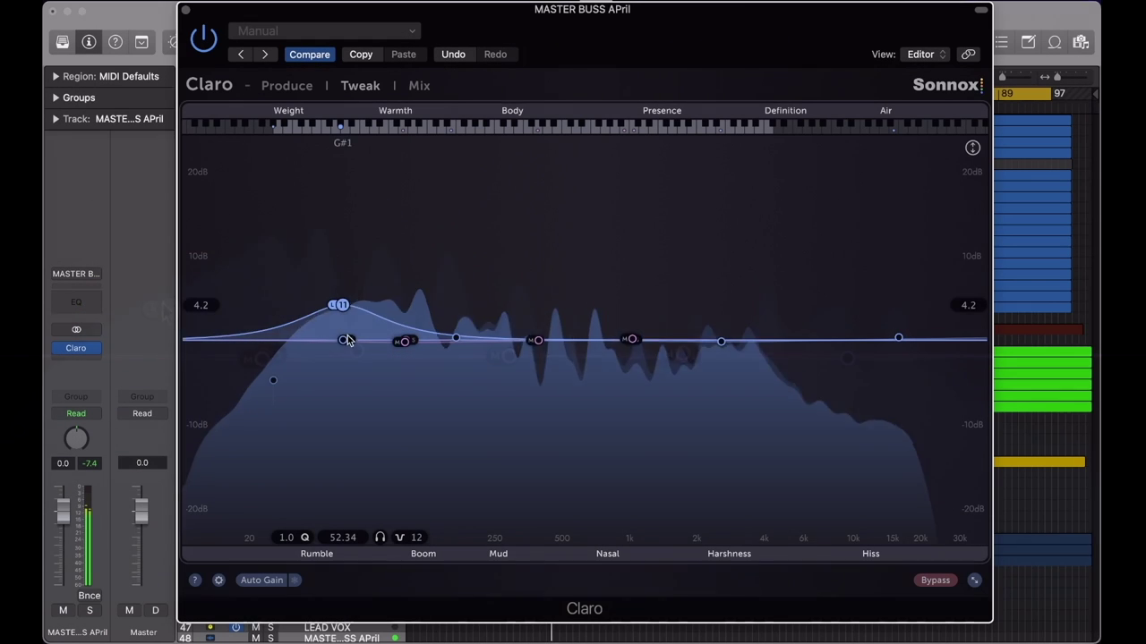
Raise the left band, cut the right to -5.8 dB, and boost the 169.1 Hz bell by about 3 dB.
{"action": "left_click_drag", "start_coordinate": [152, 356], "coordinate": [150, 420]}
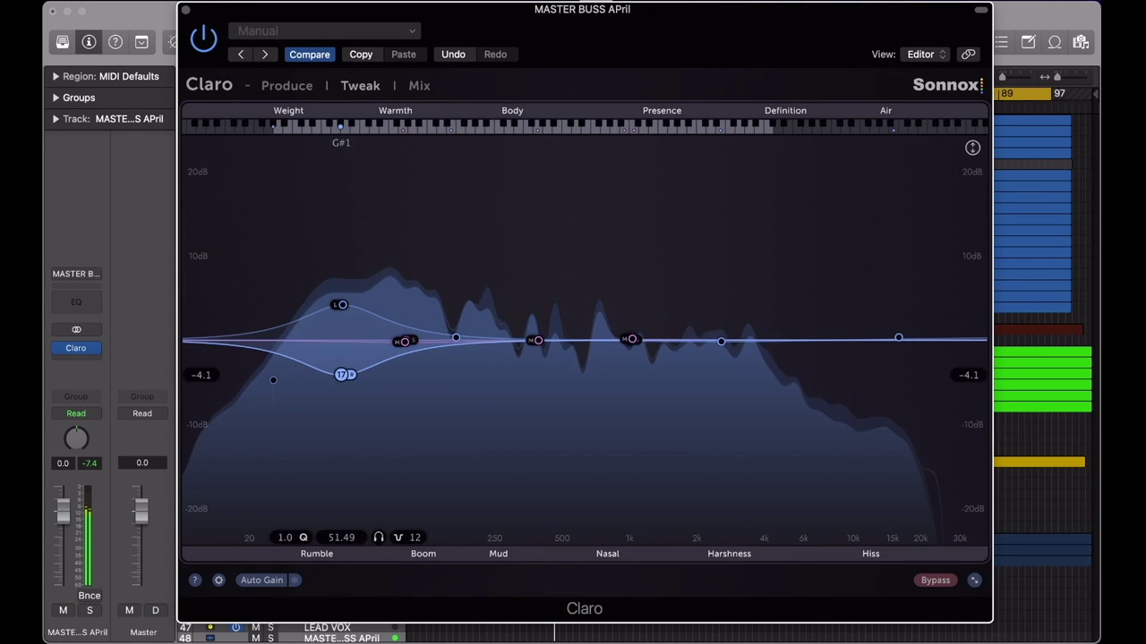
{"action": "left_click_drag", "start_coordinate": [344, 374], "coordinate": [342, 388]}
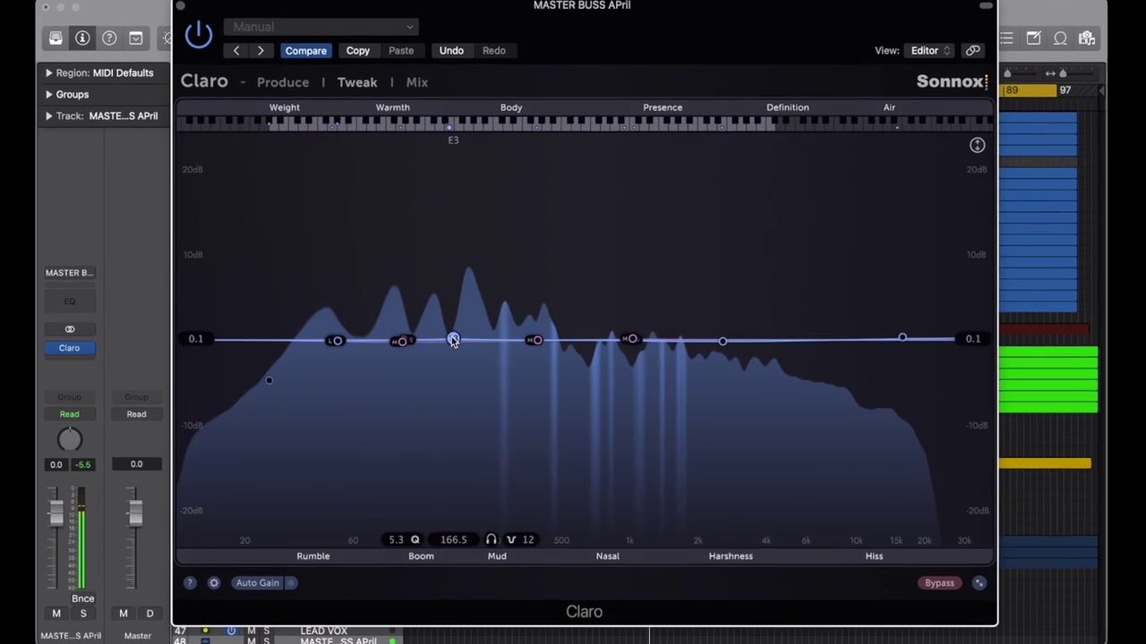
{"action": "left_click_drag", "start_coordinate": [453, 340], "coordinate": [393, 251]}
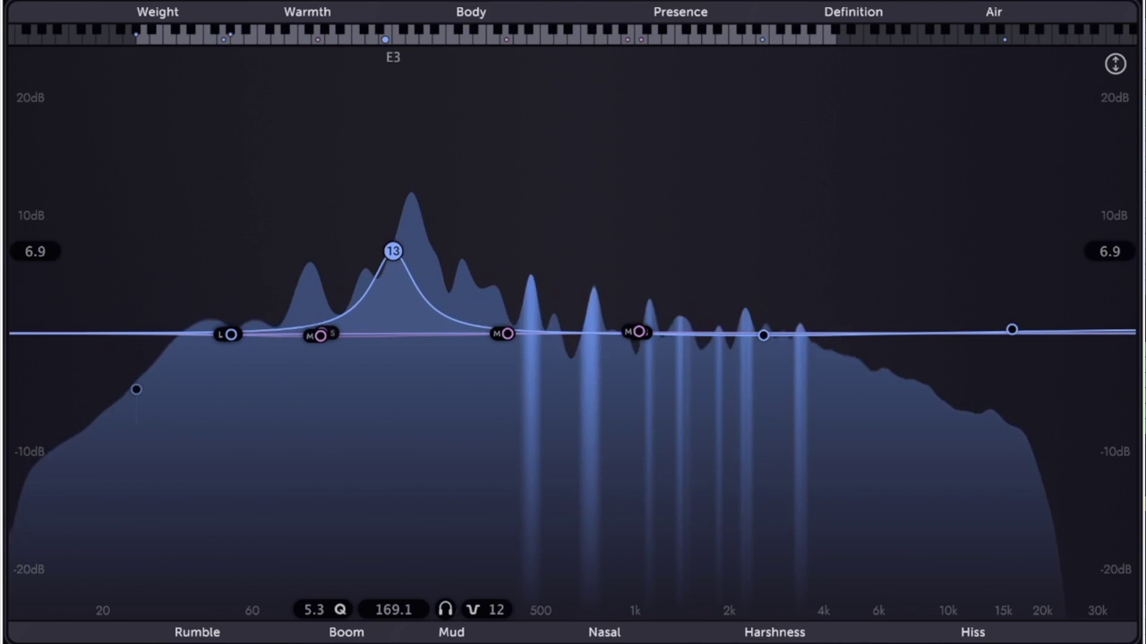
Set the bell's gain to exactly 3 dB, then push band 13 into a narrow 16.8 dB boost.
{"action": "double_click", "coordinate": [47, 253]}
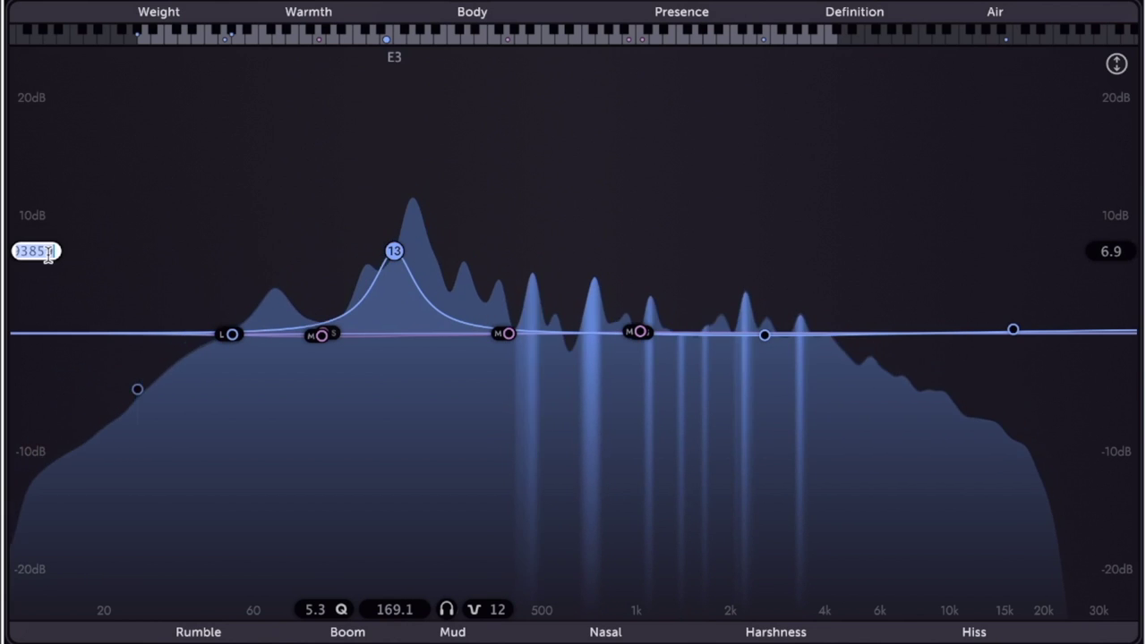
{"action": "type", "text": "3"}
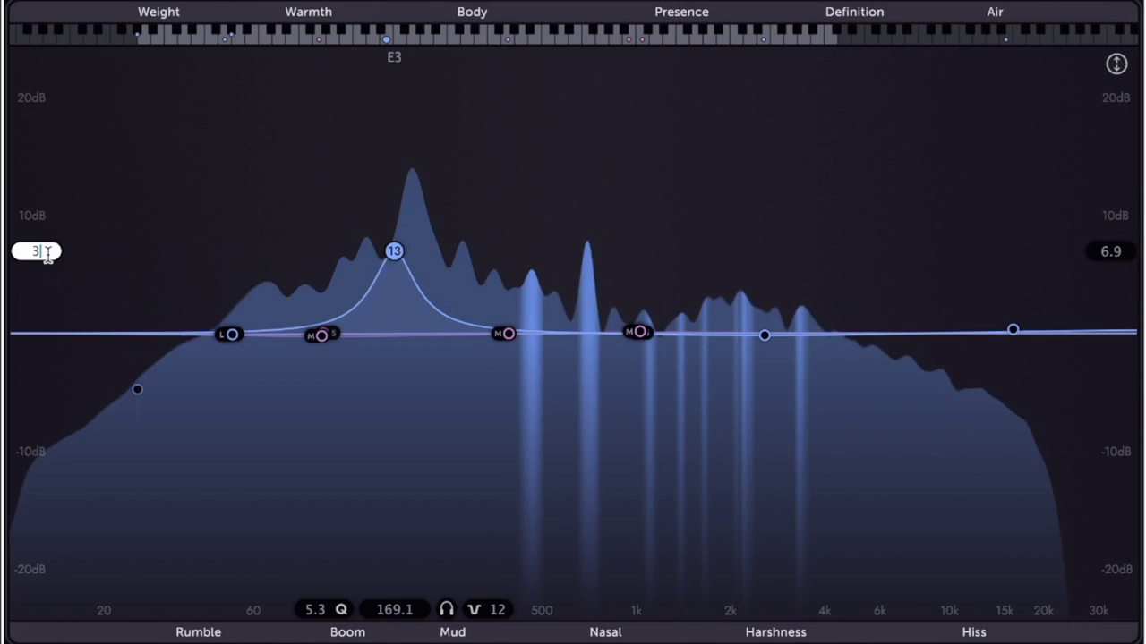
{"action": "key", "text": "Return"}
{"action": "left_click_drag", "start_coordinate": [394, 298], "coordinate": [417, 228]}
Enable the inactive low-cut band and move it to 36.49 Hz with a higher Q.
{"action": "left_click", "coordinate": [137, 361]}
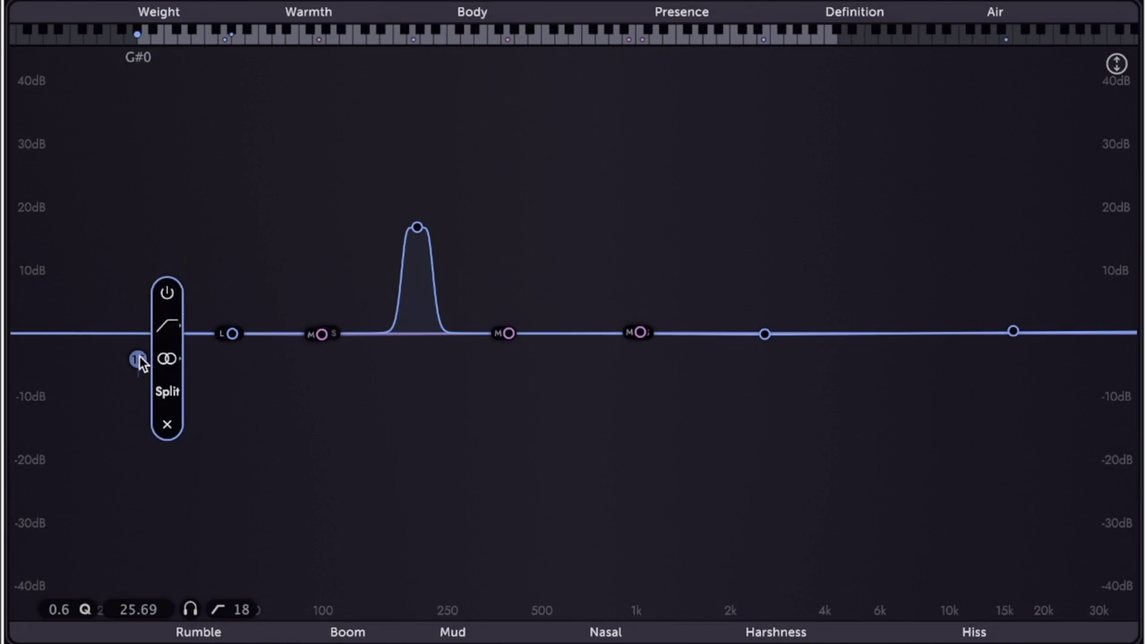
{"action": "left_click", "coordinate": [172, 292]}
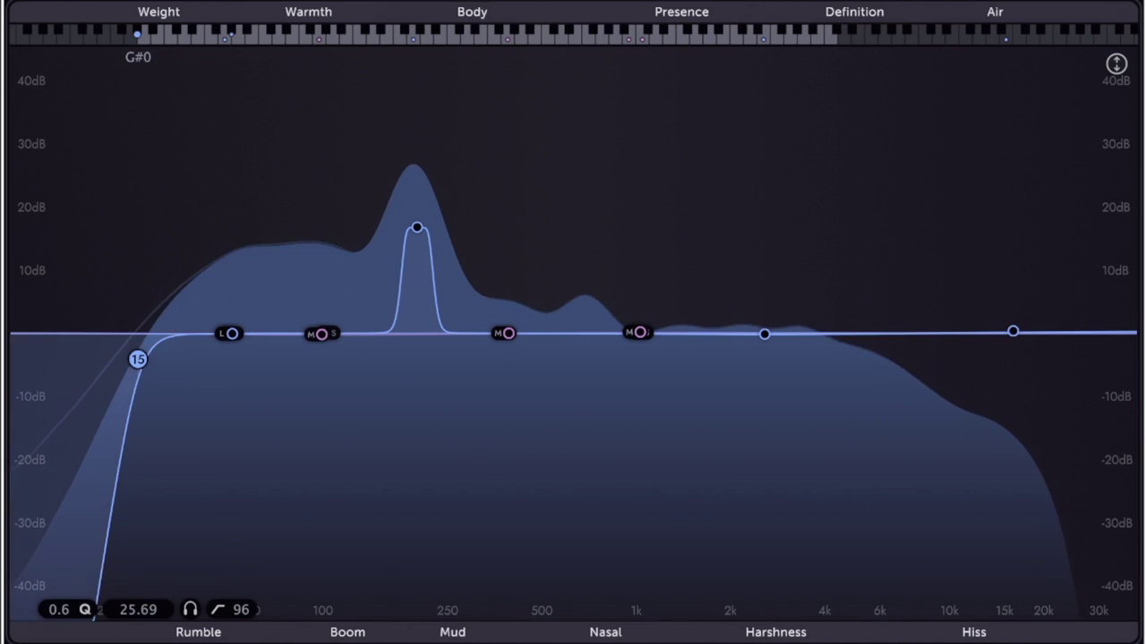
{"action": "left_click_drag", "start_coordinate": [138, 359], "coordinate": [155, 341]}
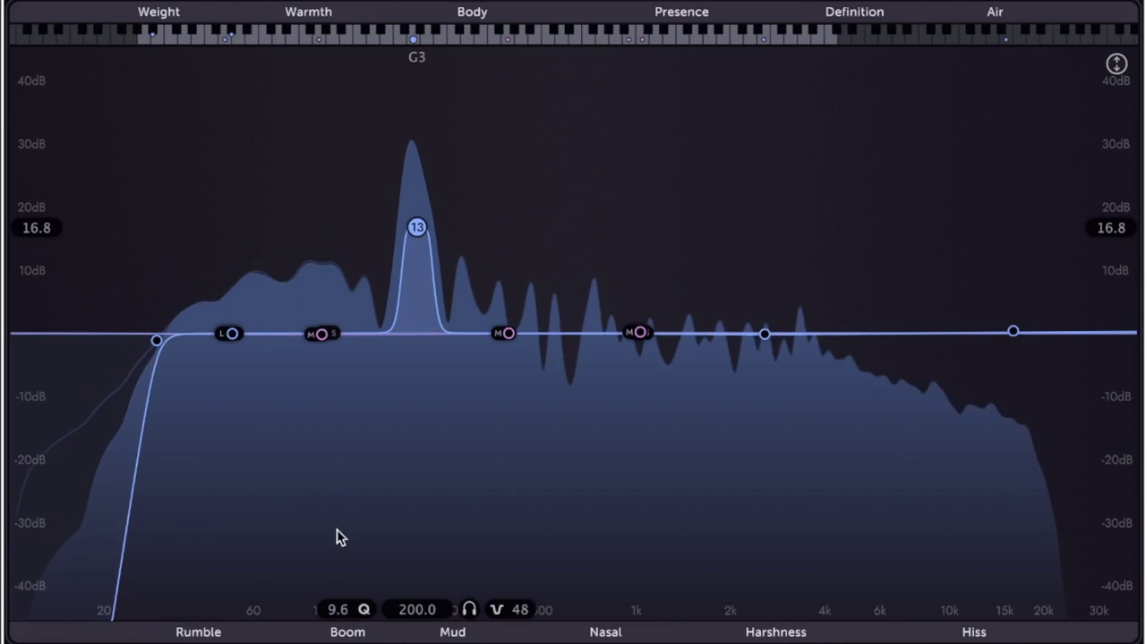
Narrow band 13 to Q 11.9, change its slopes, and turn it into a cut around 178 Hz.
{"action": "left_click_drag", "start_coordinate": [340, 537], "coordinate": [343, 614]}
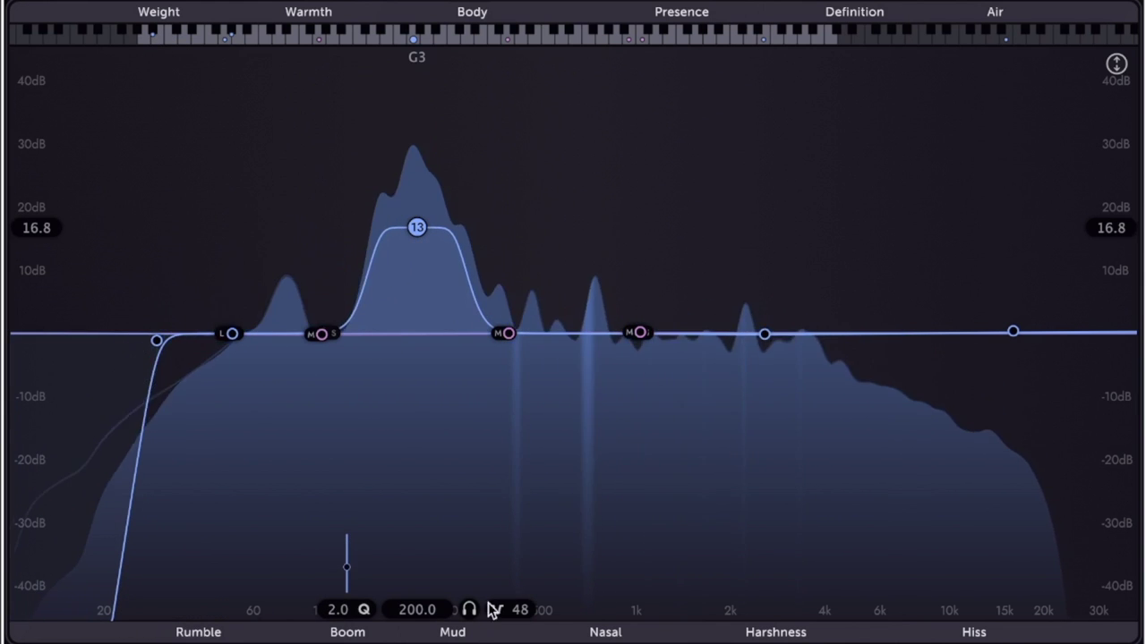
{"action": "left_click_drag", "start_coordinate": [510, 609], "coordinate": [510, 553]}
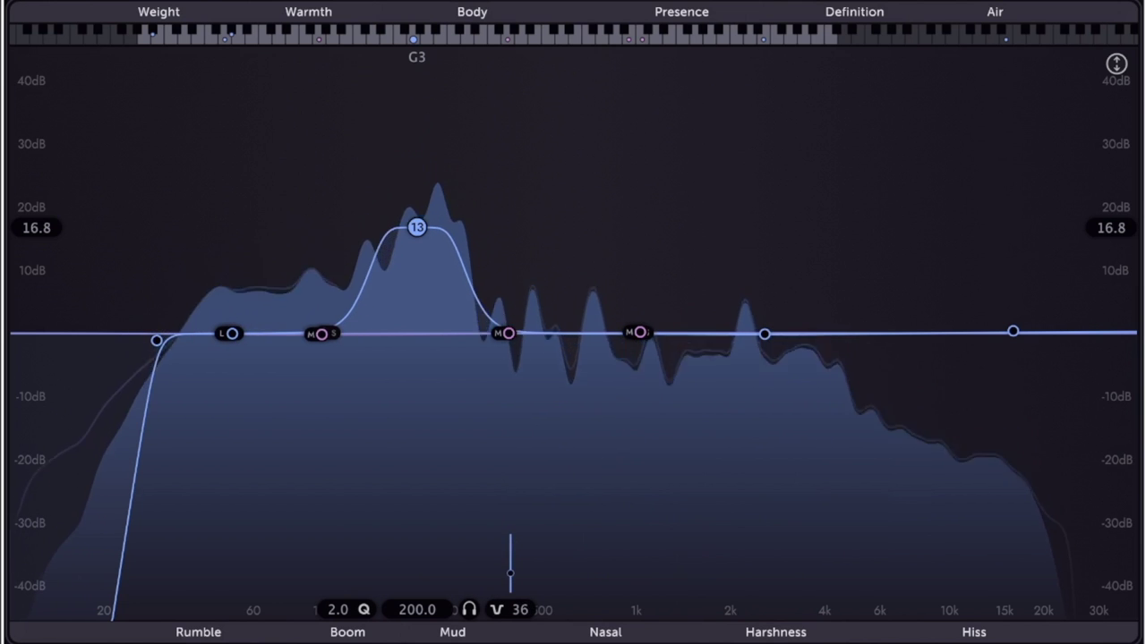
{"action": "mouse_move", "coordinate": [416, 227]}
{"action": "left_mouse_down"}
{"action": "mouse_move", "coordinate": [402, 391]}
{"action": "mouse_move", "coordinate": [340, 390]}
{"action": "mouse_move", "coordinate": [604, 390]}
{"action": "mouse_move", "coordinate": [337, 390]}
{"action": "left_mouse_up"}
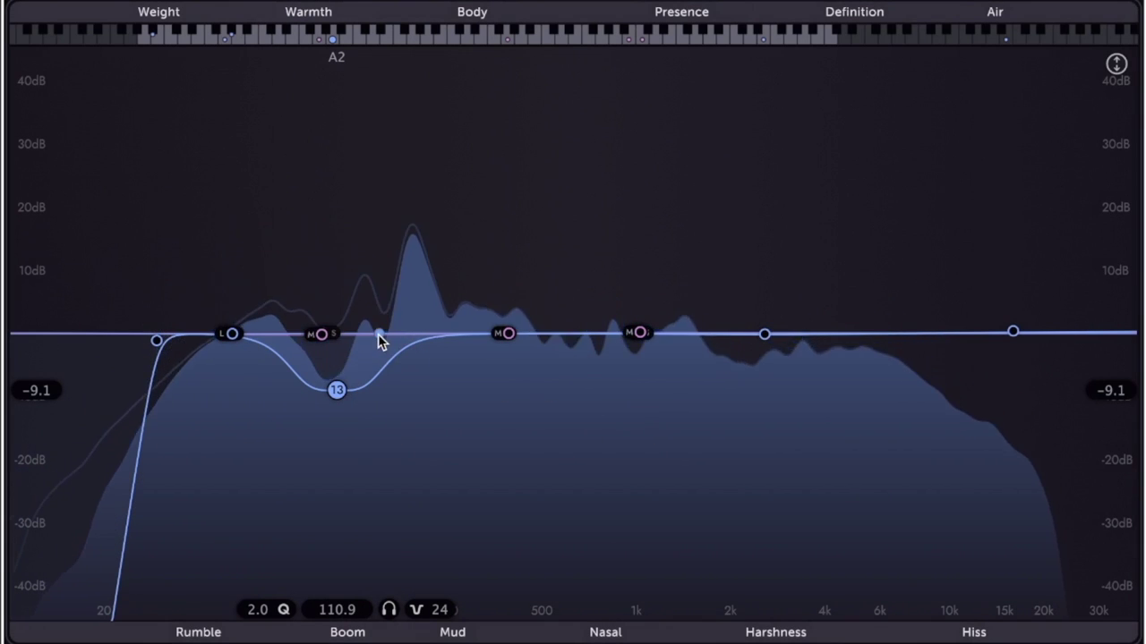
Deepen band 13's cut to about 27 dB and sweep it to around 100 Hz.
{"action": "left_click_drag", "start_coordinate": [336, 392], "coordinate": [337, 506]}
{"action": "left_click_drag", "start_coordinate": [337, 507], "coordinate": [337, 402]}
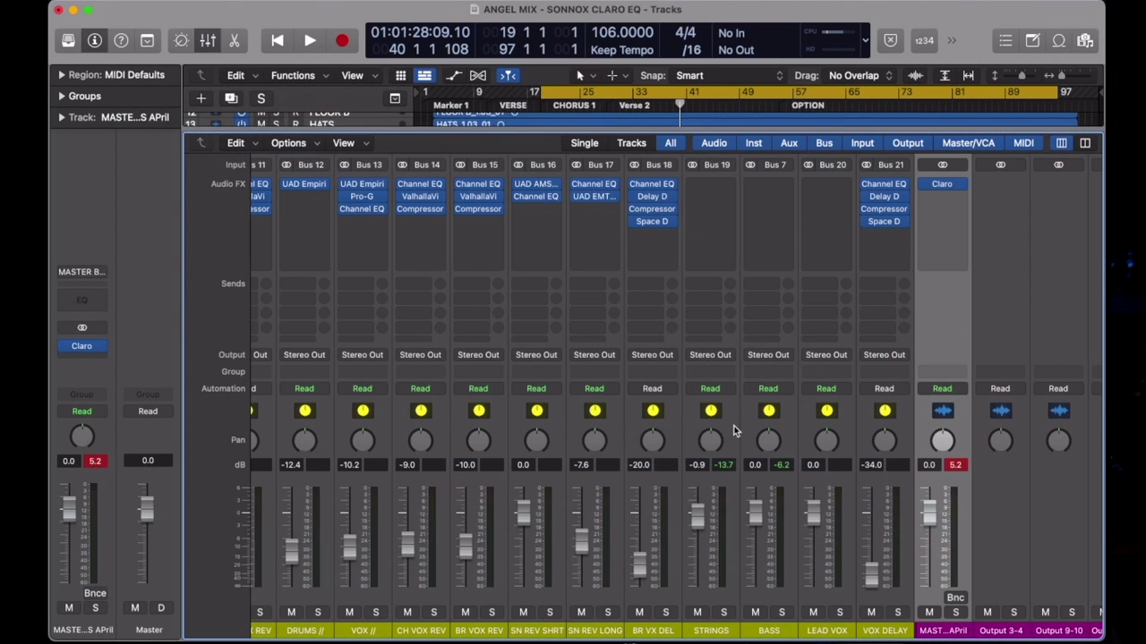
Select the STRINGS, BASS and LEAD VOX buses and insert Claro in stereo on all three.
{"action": "left_click", "coordinate": [732, 431]}
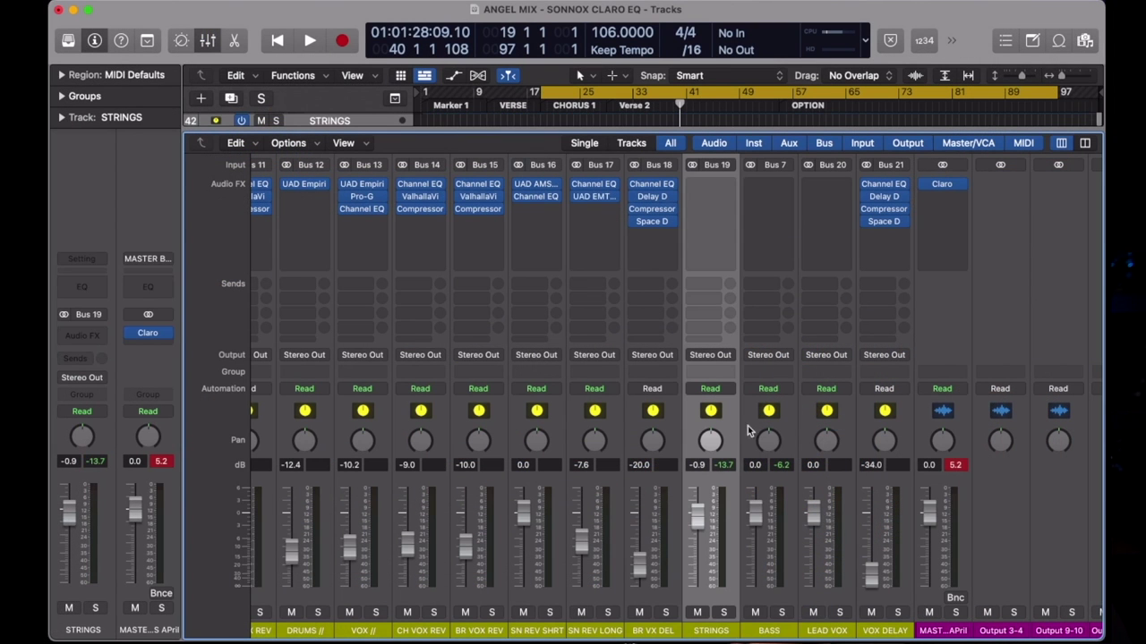
{"action": "left_click", "coordinate": [793, 422], "text": "shift"}
{"action": "left_click", "coordinate": [852, 434], "text": "shift"}
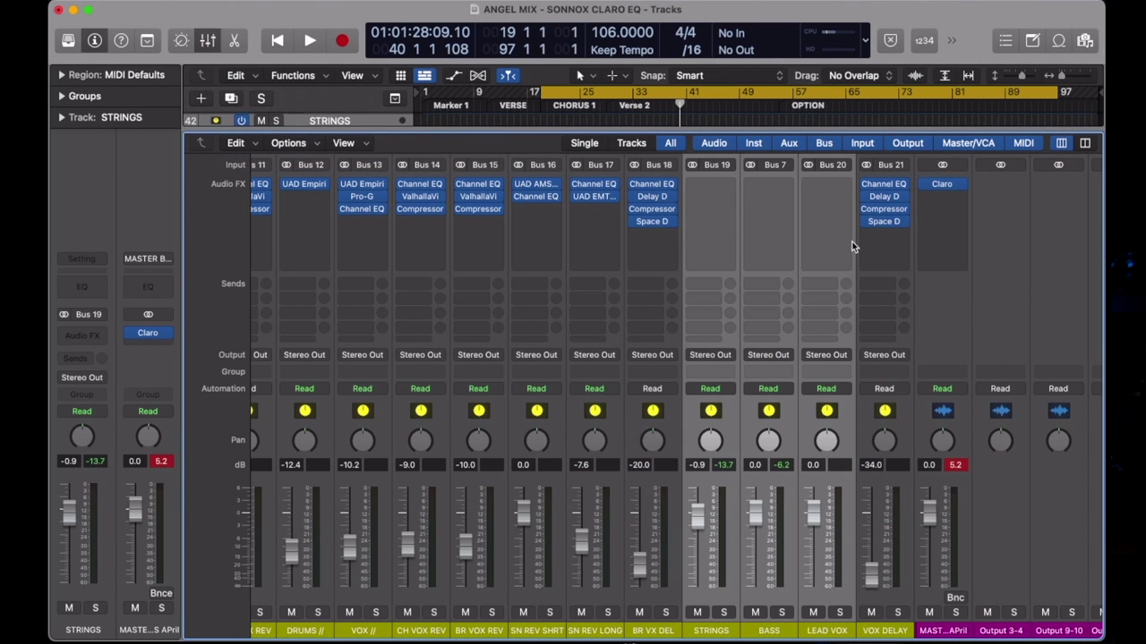
{"action": "left_click", "coordinate": [845, 194]}
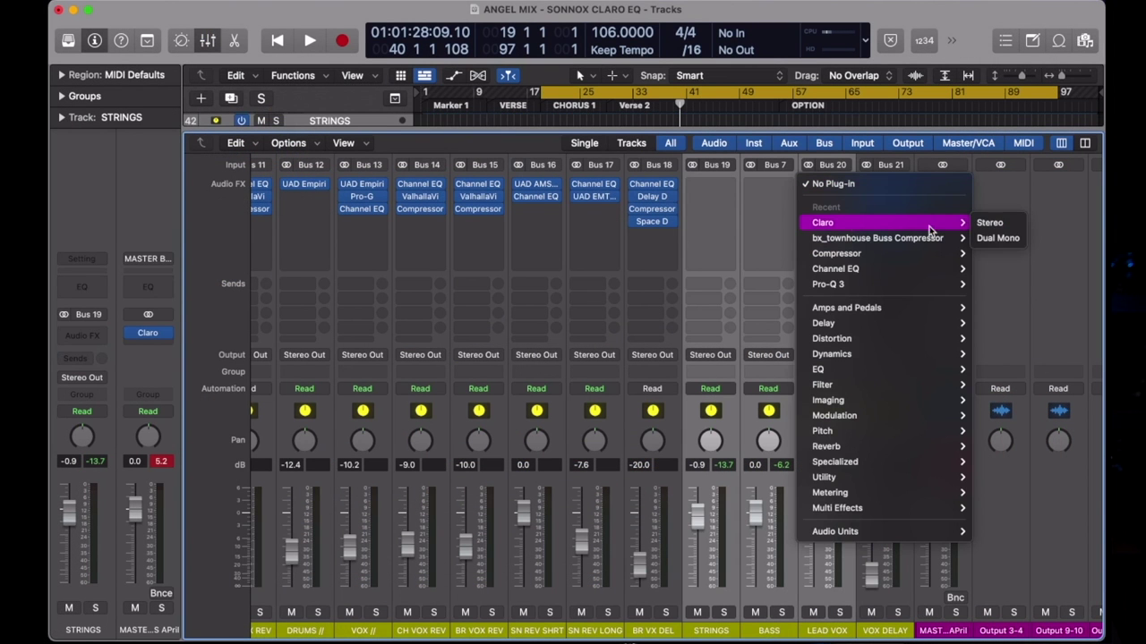
{"action": "left_click", "coordinate": [994, 224]}
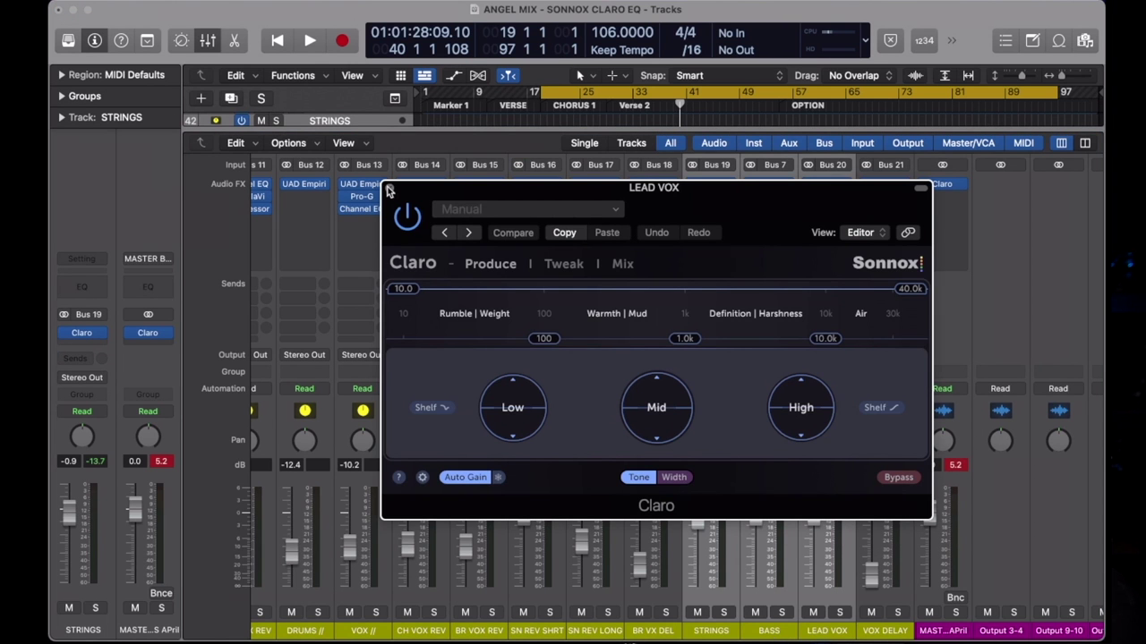
{"action": "left_click", "coordinate": [389, 188]}
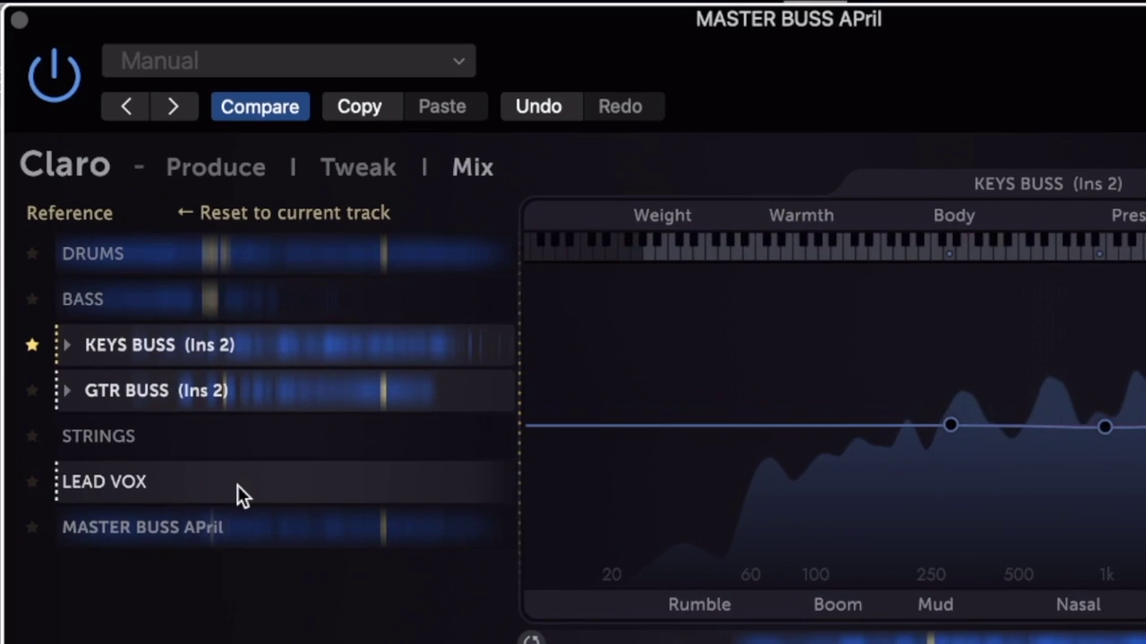
Load the MASTER BUSS APril EQ into the upper Mix graph, try LEAD VOX, then restore MASTER BUSS APril.
{"action": "left_click", "coordinate": [277, 464]}
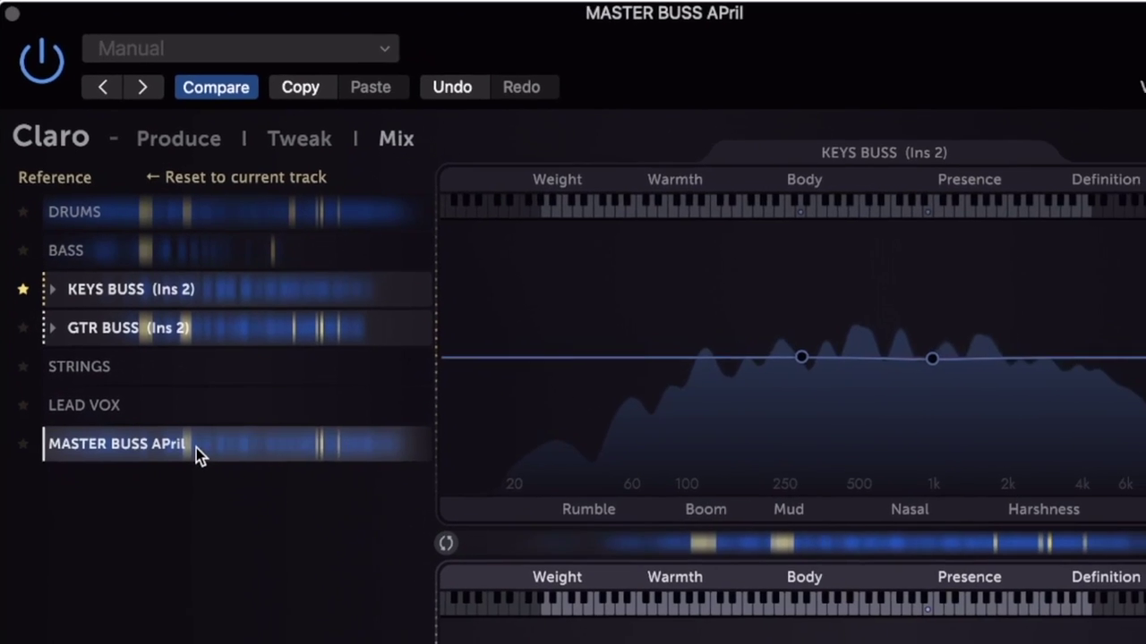
{"action": "left_click_drag", "start_coordinate": [241, 533], "coordinate": [773, 459]}
{"action": "left_click_drag", "start_coordinate": [575, 338], "coordinate": [599, 312]}
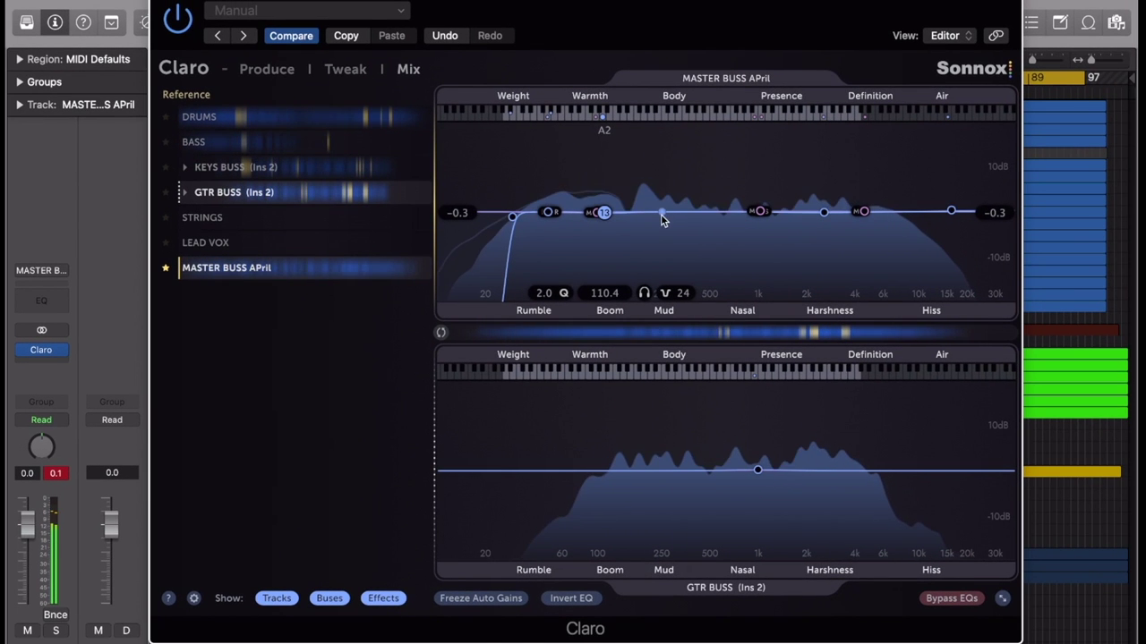
{"action": "left_click", "coordinate": [166, 269]}
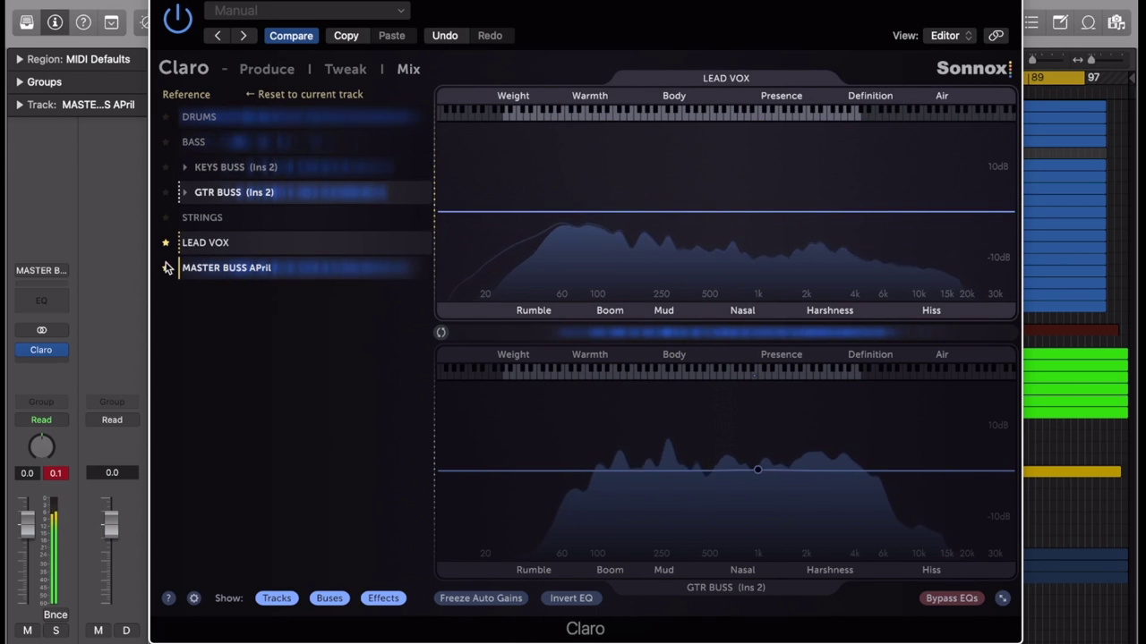
{"action": "left_click", "coordinate": [165, 268]}
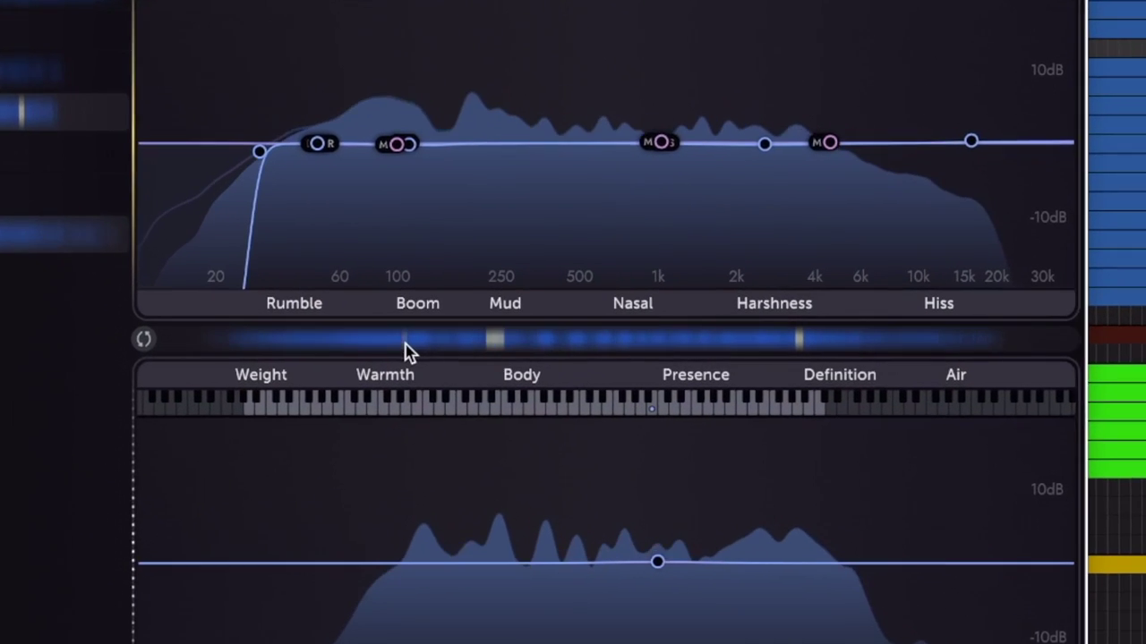
Add band 12 as a 3.1 dB cut at 213 Hz on GTR BUSS and move band 11 to about 2.5 kHz.
{"action": "left_click_drag", "start_coordinate": [415, 562], "coordinate": [418, 469]}
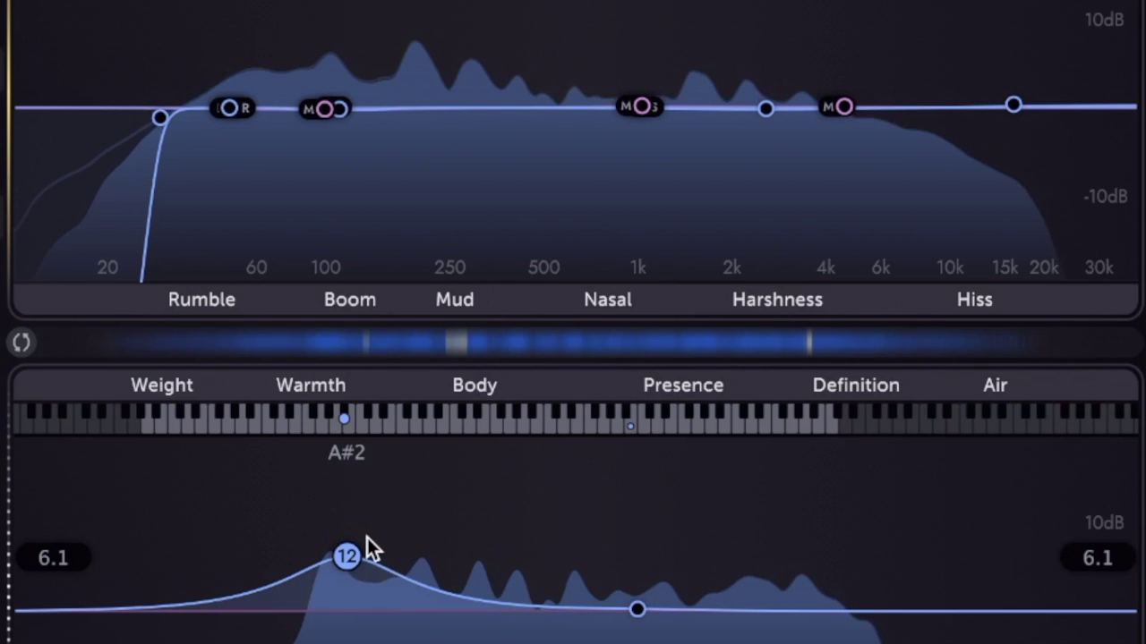
{"action": "left_click_drag", "start_coordinate": [367, 538], "coordinate": [461, 631]}
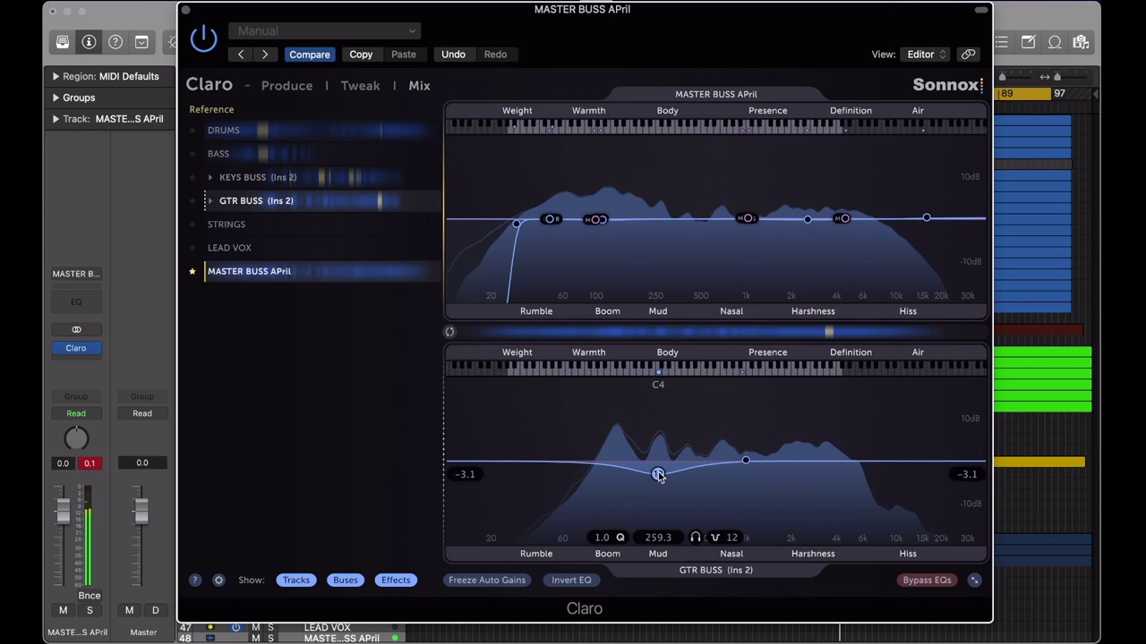
{"action": "left_click_drag", "start_coordinate": [454, 635], "coordinate": [430, 639]}
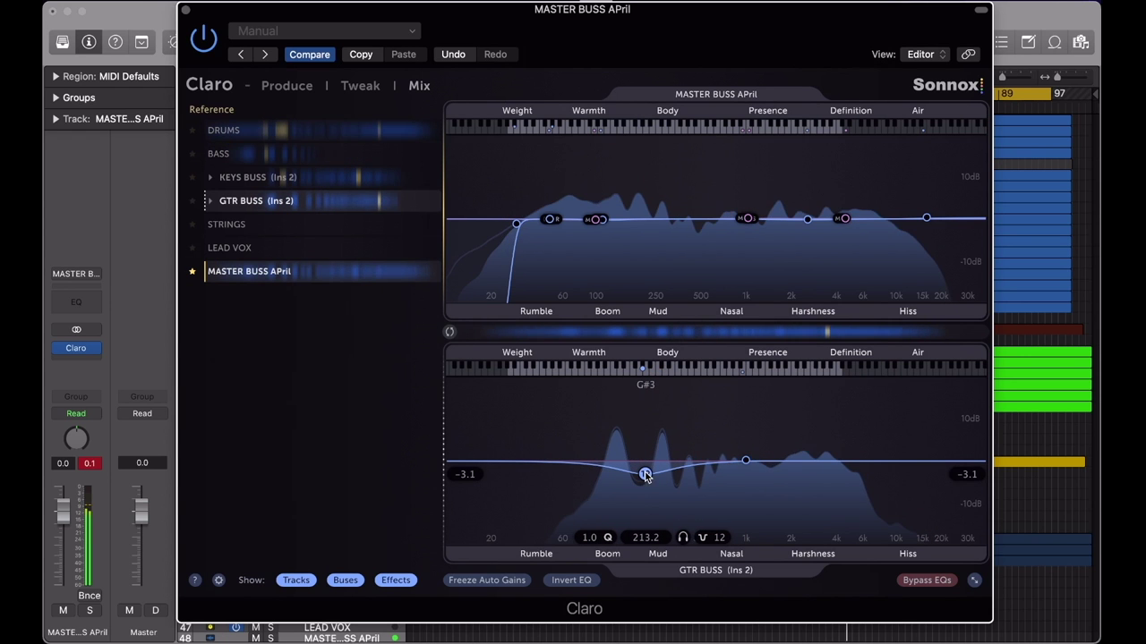
{"action": "left_click_drag", "start_coordinate": [745, 460], "coordinate": [805, 460]}
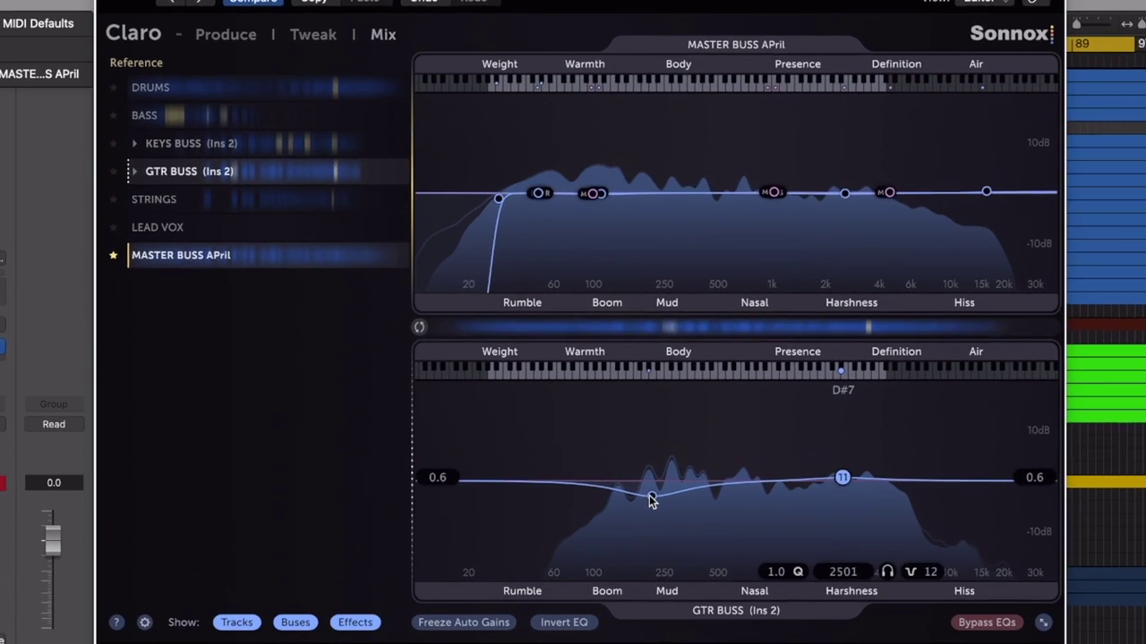
{"action": "left_click", "coordinate": [651, 498]}
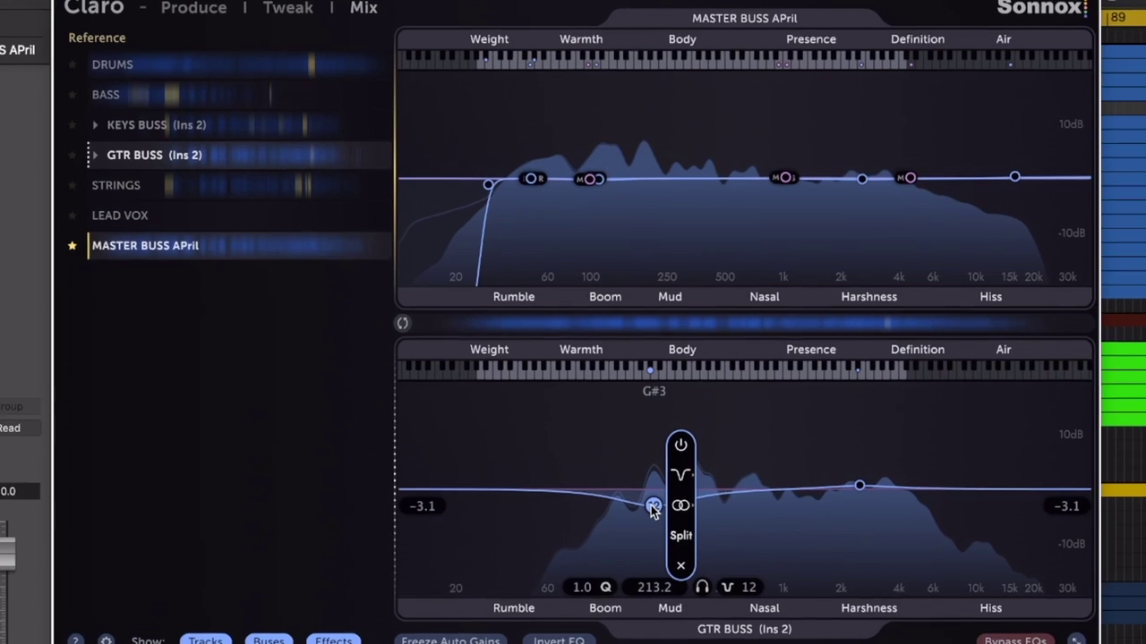
{"action": "left_click", "coordinate": [677, 467]}
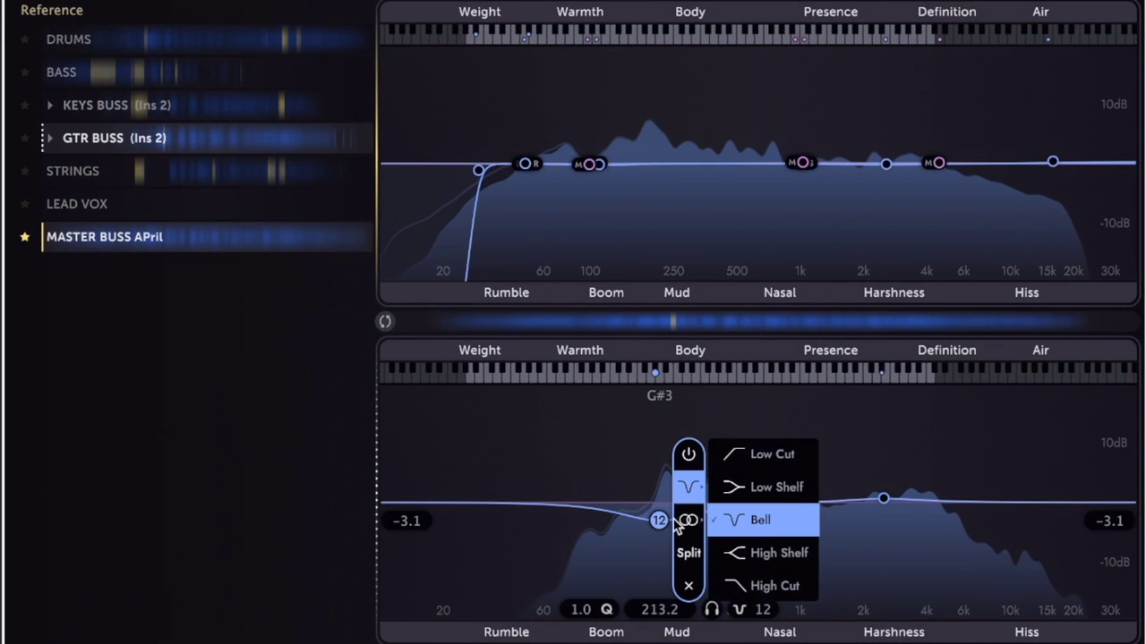
{"action": "left_click", "coordinate": [687, 520]}
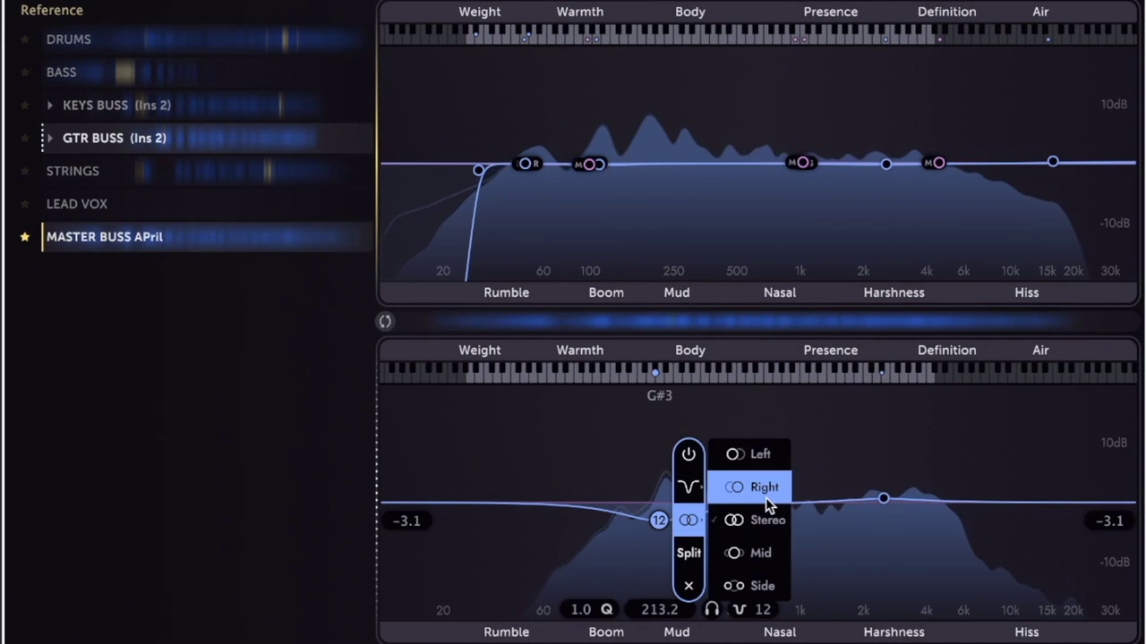
{"action": "left_click", "coordinate": [687, 520]}
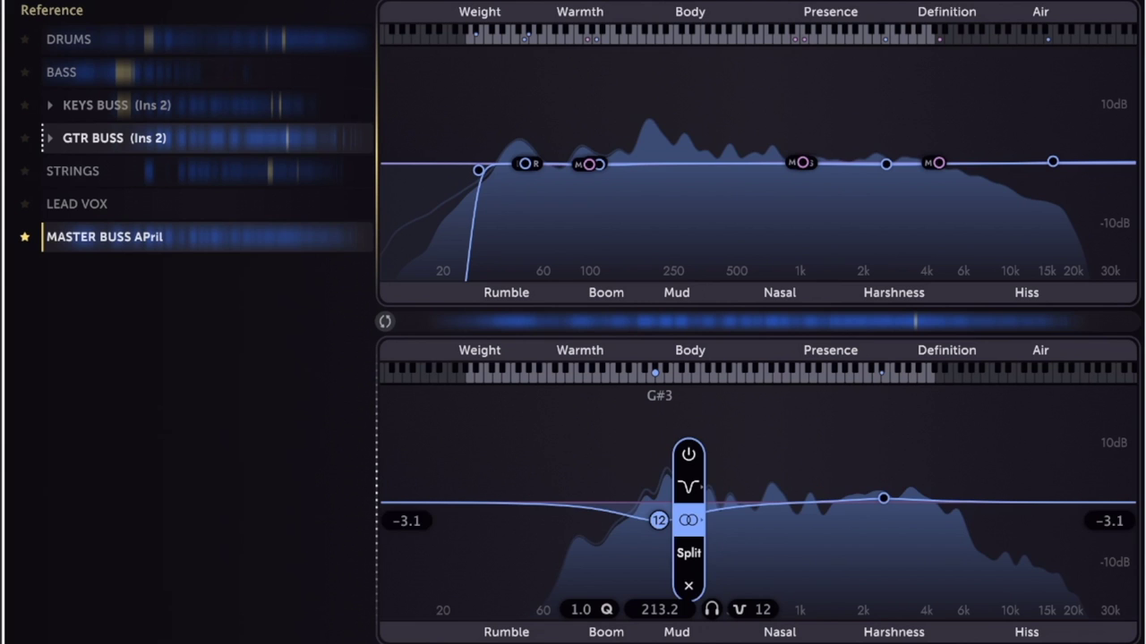
{"action": "left_click_drag", "start_coordinate": [659, 520], "coordinate": [657, 503]}
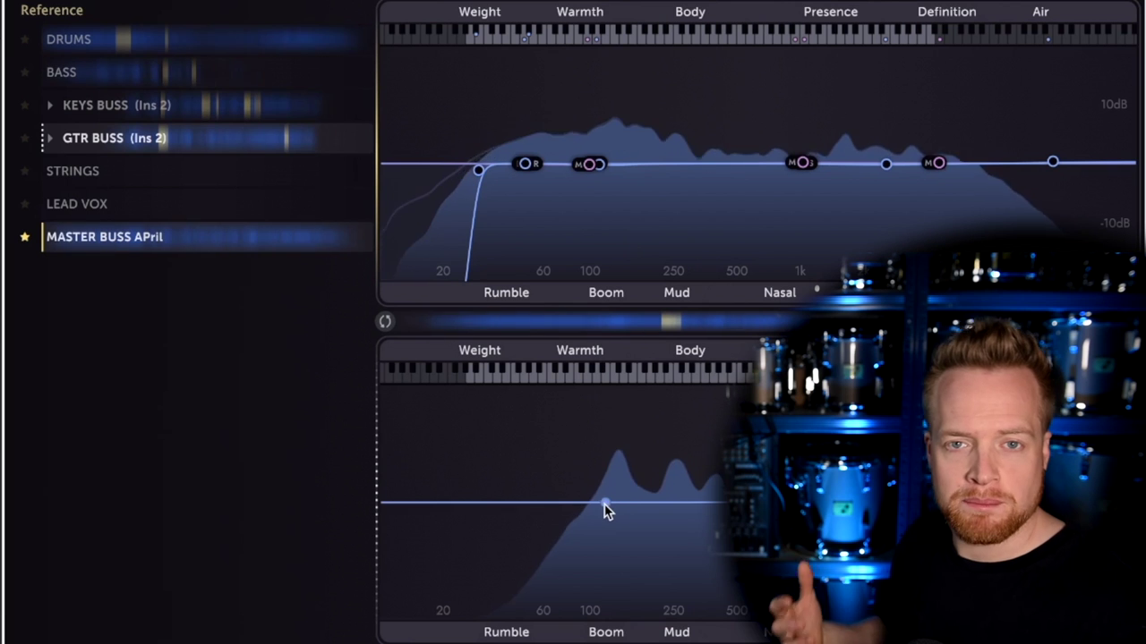
{"action": "left_click_drag", "start_coordinate": [606, 504], "coordinate": [604, 466]}
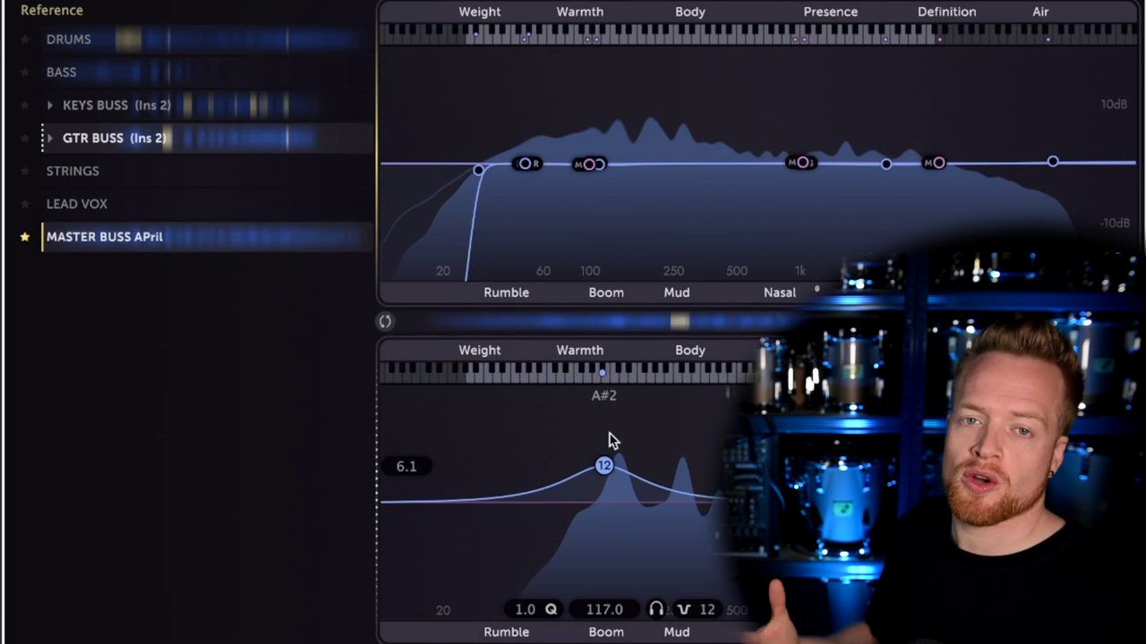
{"action": "left_click_drag", "start_coordinate": [604, 466], "coordinate": [677, 520]}
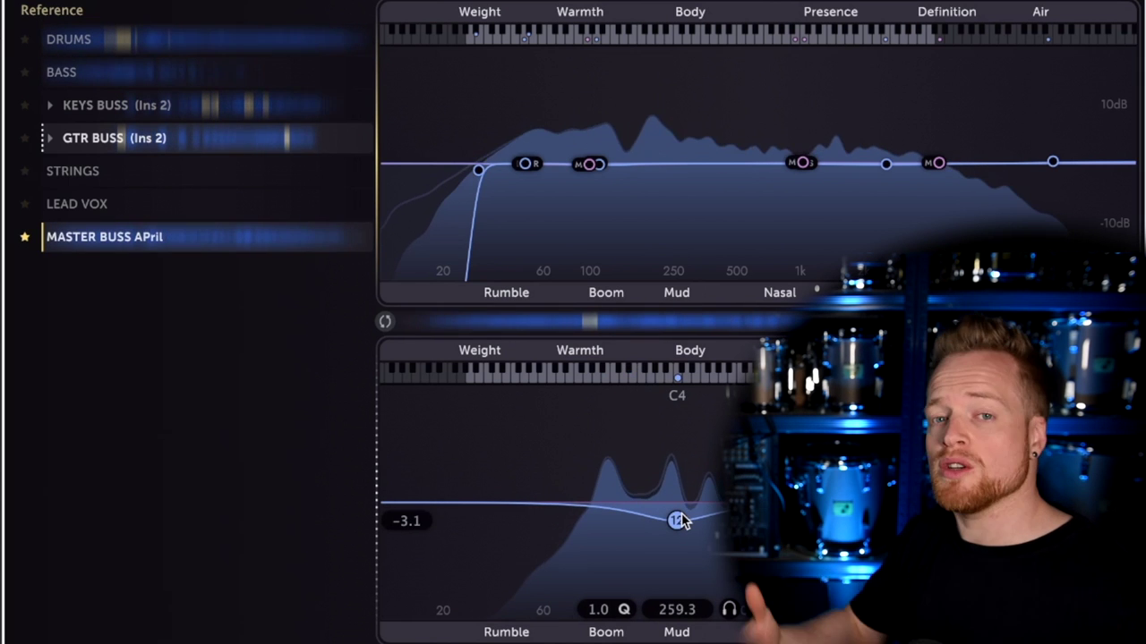
{"action": "left_click_drag", "start_coordinate": [678, 522], "coordinate": [657, 519]}
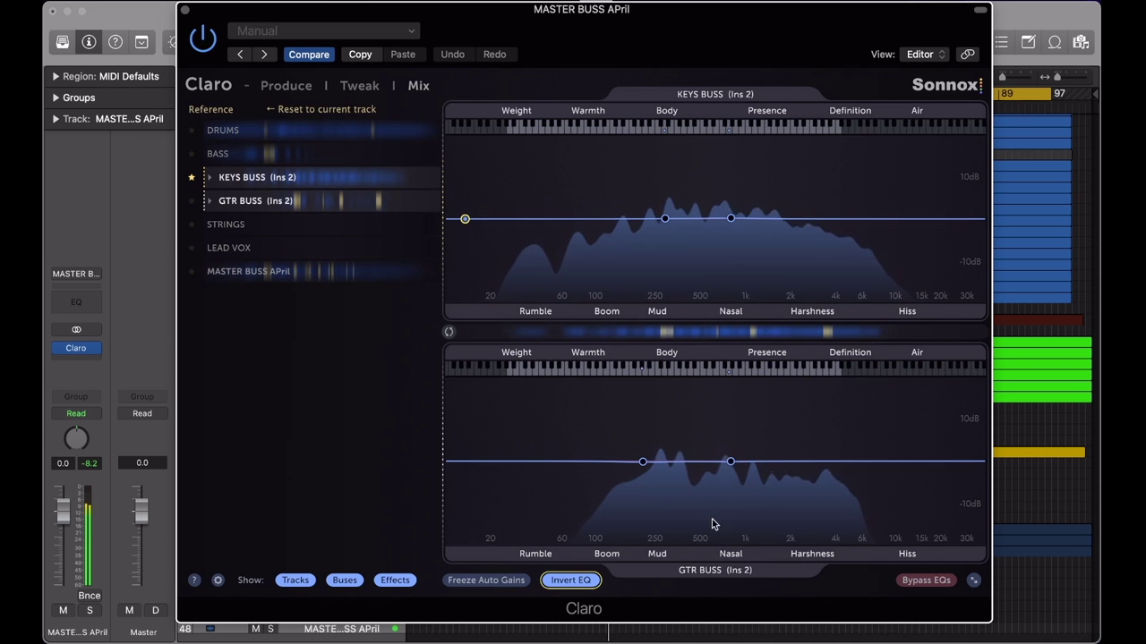
Raise the lower GTR BUSS band to about +13.9 dB at 1452 Hz, giving KEYS BUSS a 13.8 dB mirrored cut.
{"action": "left_click_drag", "start_coordinate": [731, 463], "coordinate": [769, 423]}
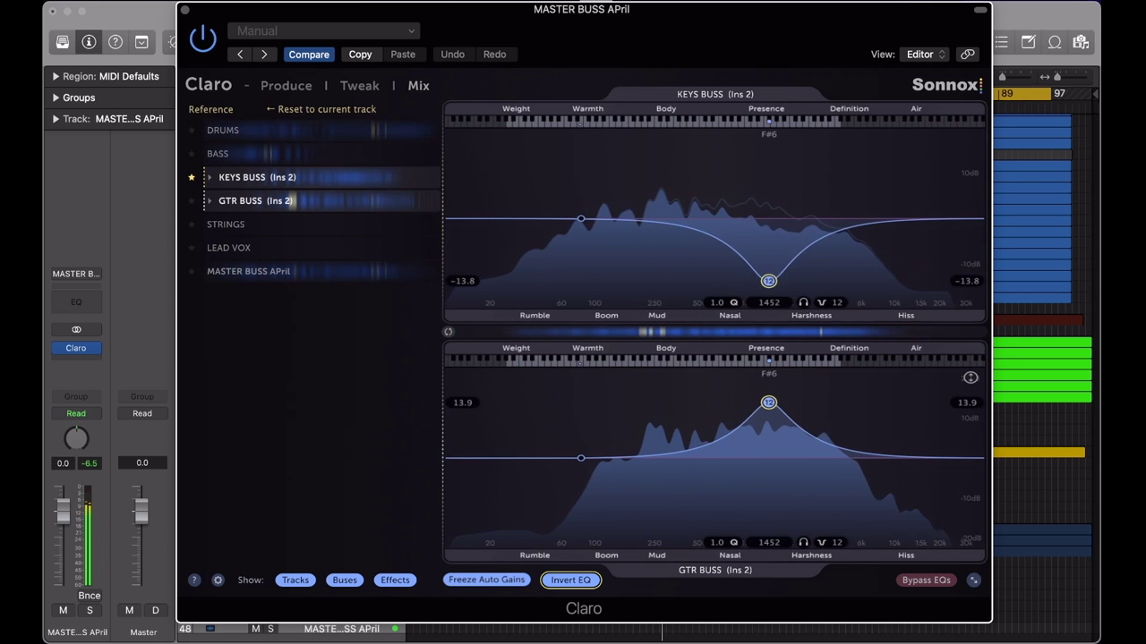